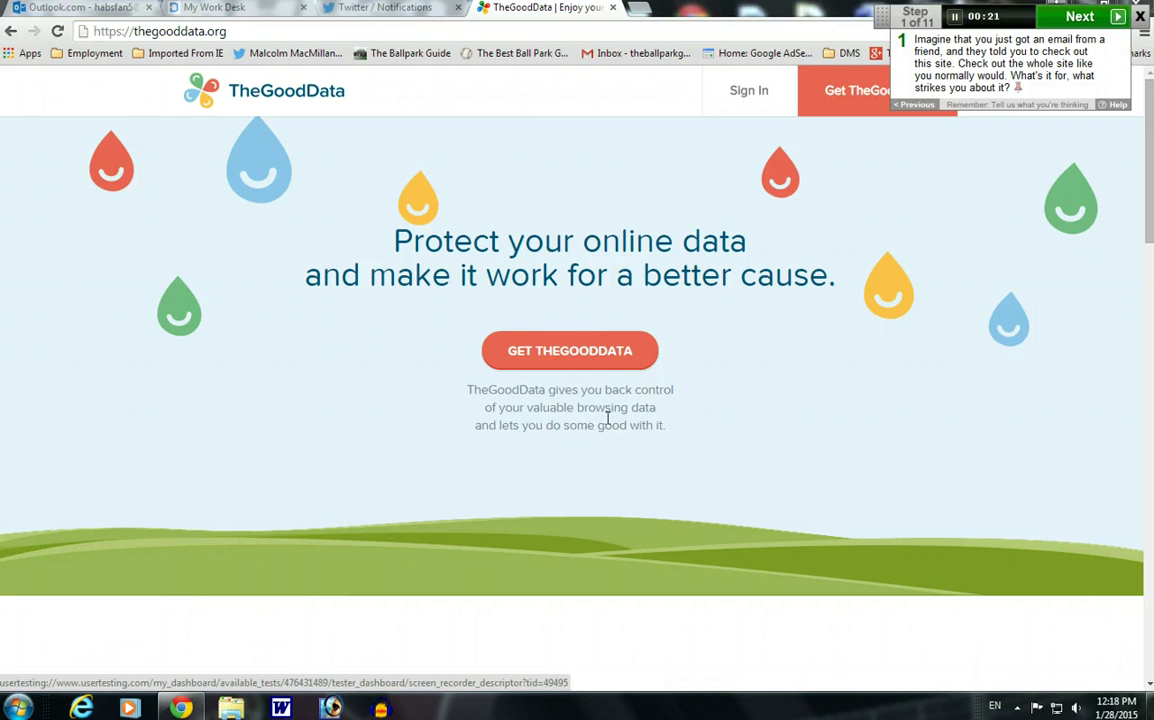
Step: Look through TheGoodData home page, from its headline and product sections to the footer, to judge what the site is for
left_click(707, 392)
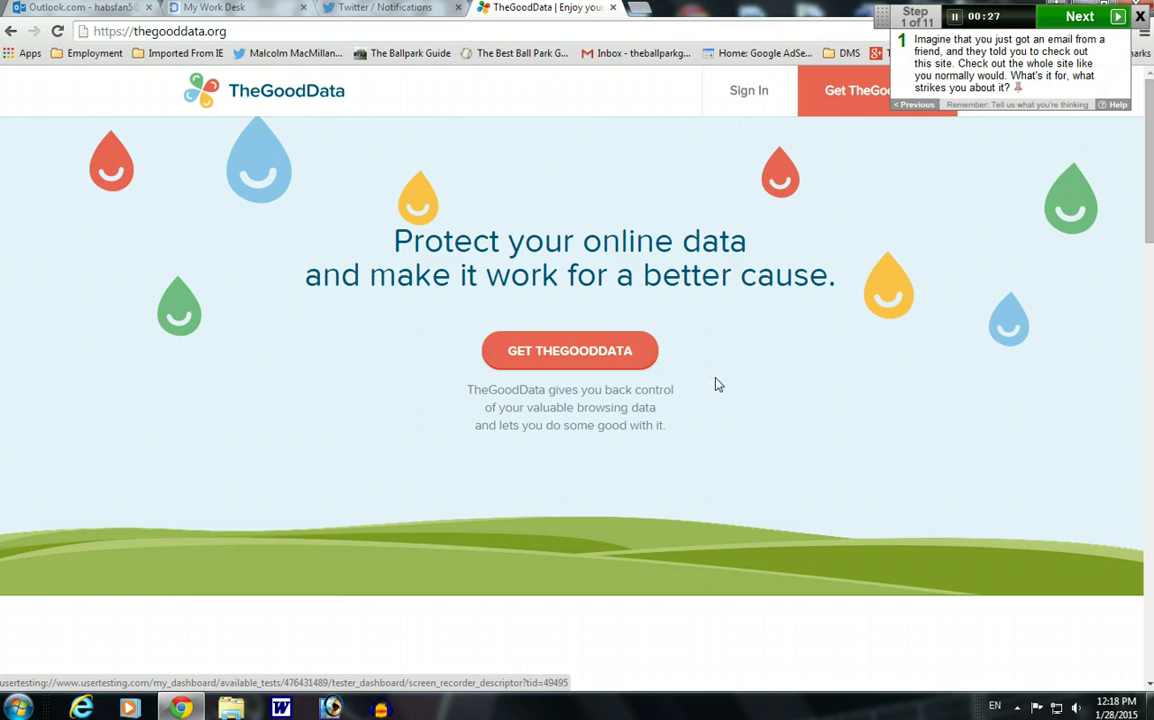
left_click(755, 377)
scroll(757, 378, "down", 1)
scroll(756, 378, "down", 3)
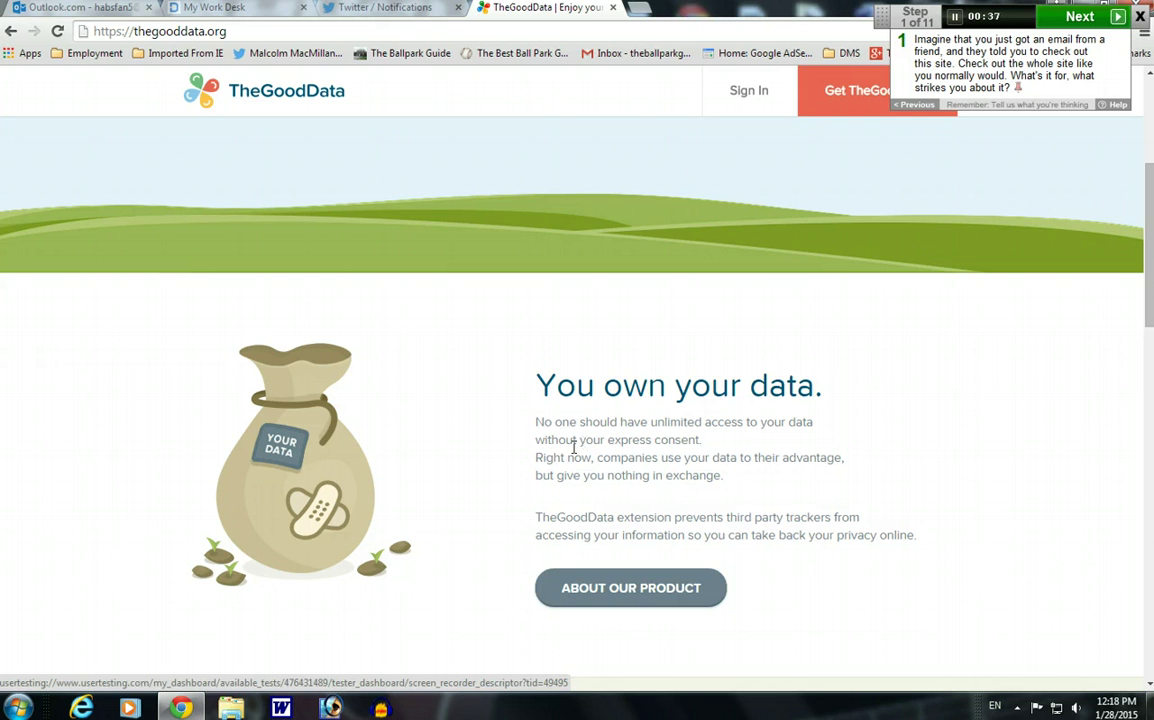
scroll(574, 449, "down", 5)
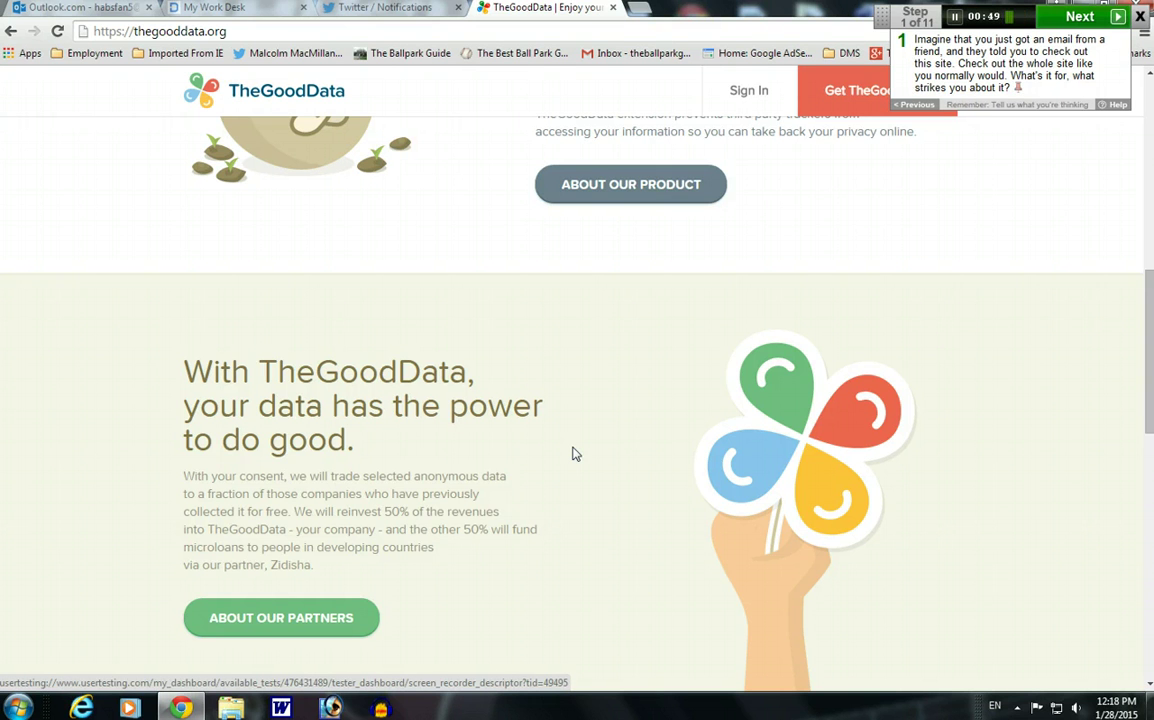
scroll(575, 454, "up", 10)
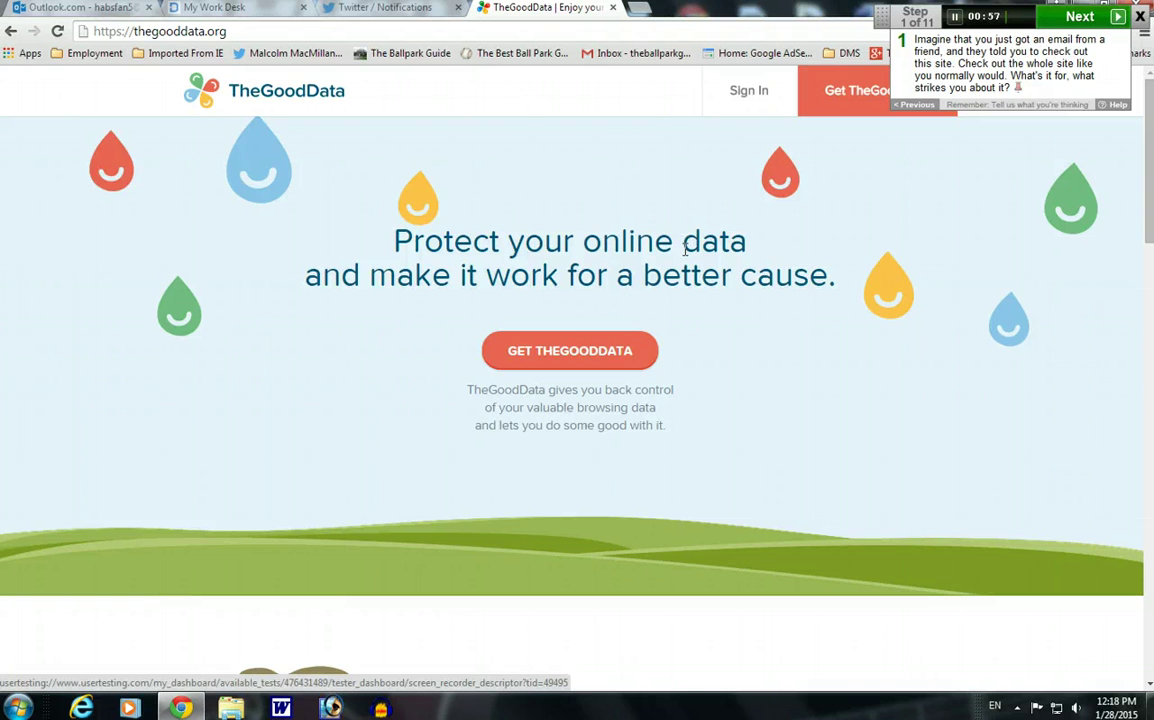
scroll(683, 258, "down", 6)
scroll(683, 259, "up", 5)
scroll(683, 258, "down", 5)
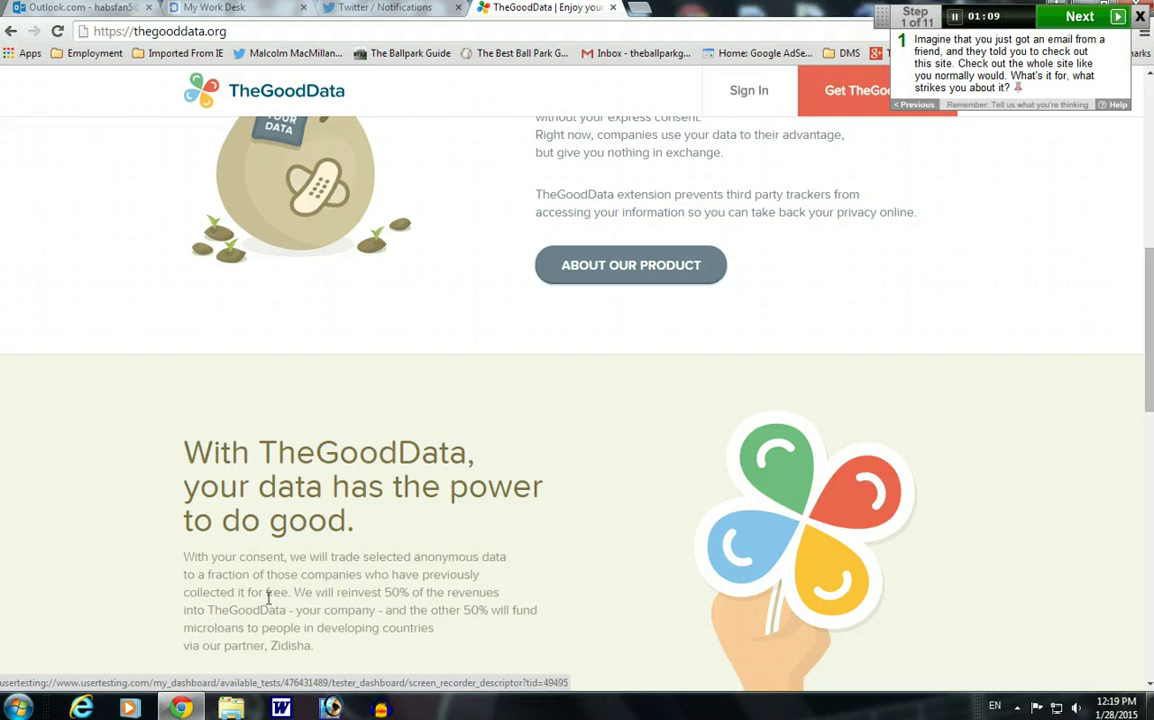
scroll(278, 590, "down", 1)
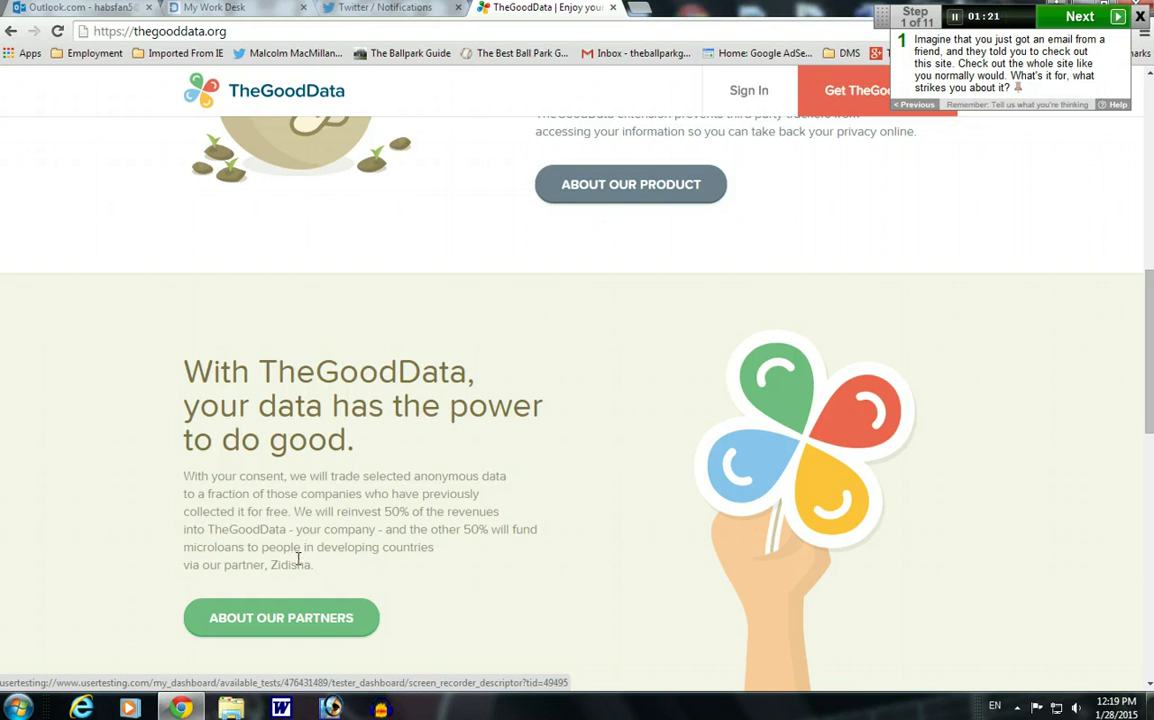
scroll(297, 566, "down", 4)
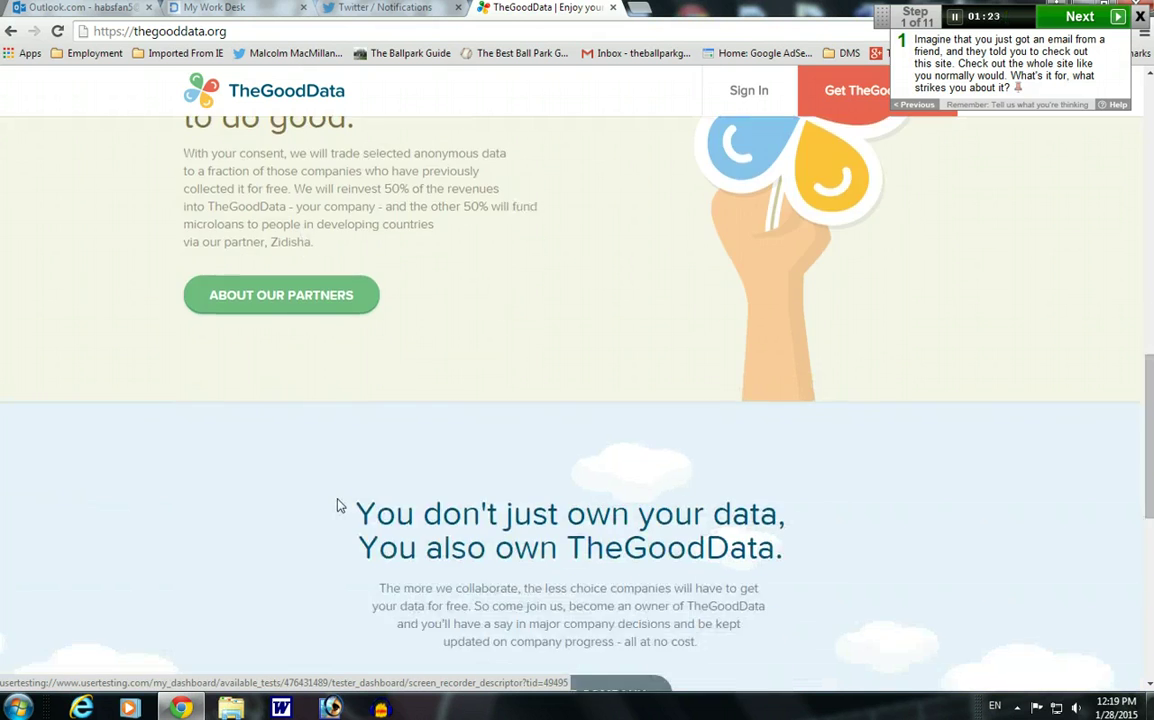
scroll(337, 507, "up", 6)
scroll(338, 498, "up", 5)
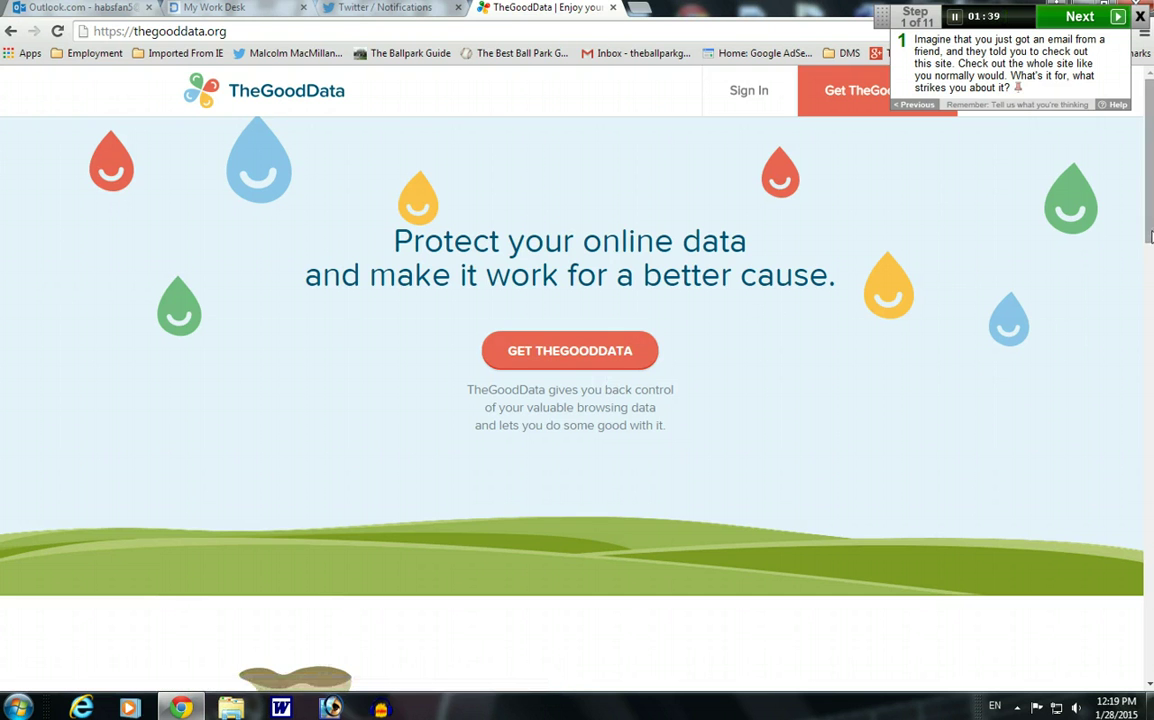
scroll(858, 323, "down", 5)
scroll(511, 584, "down", 5)
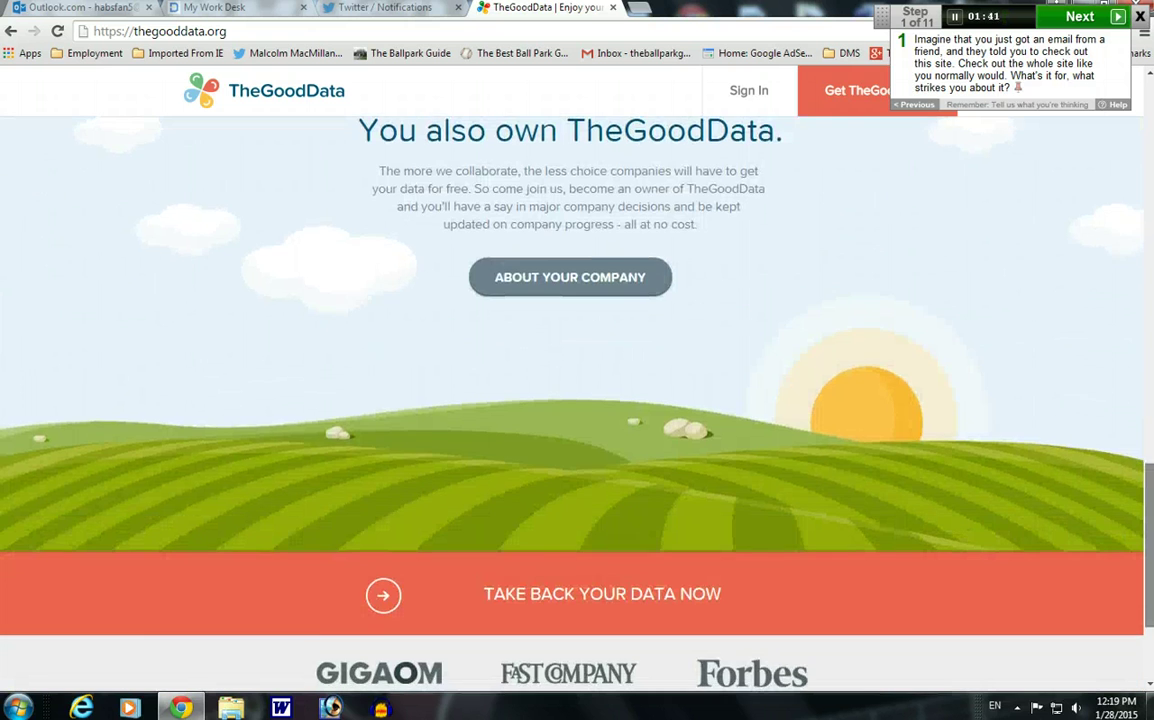
scroll(511, 584, "down", 1)
scroll(511, 584, "up", 11)
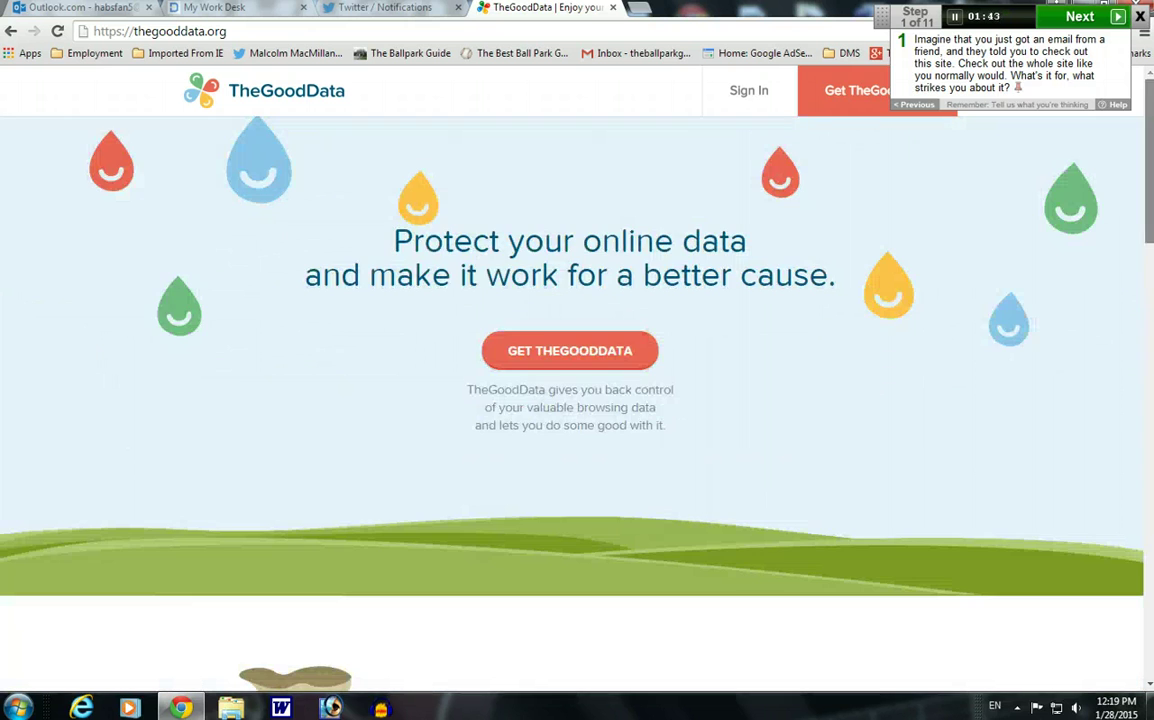
Step: Advance to test step 2 and examine the contact details and social media links in the site's footer
left_click(1077, 20)
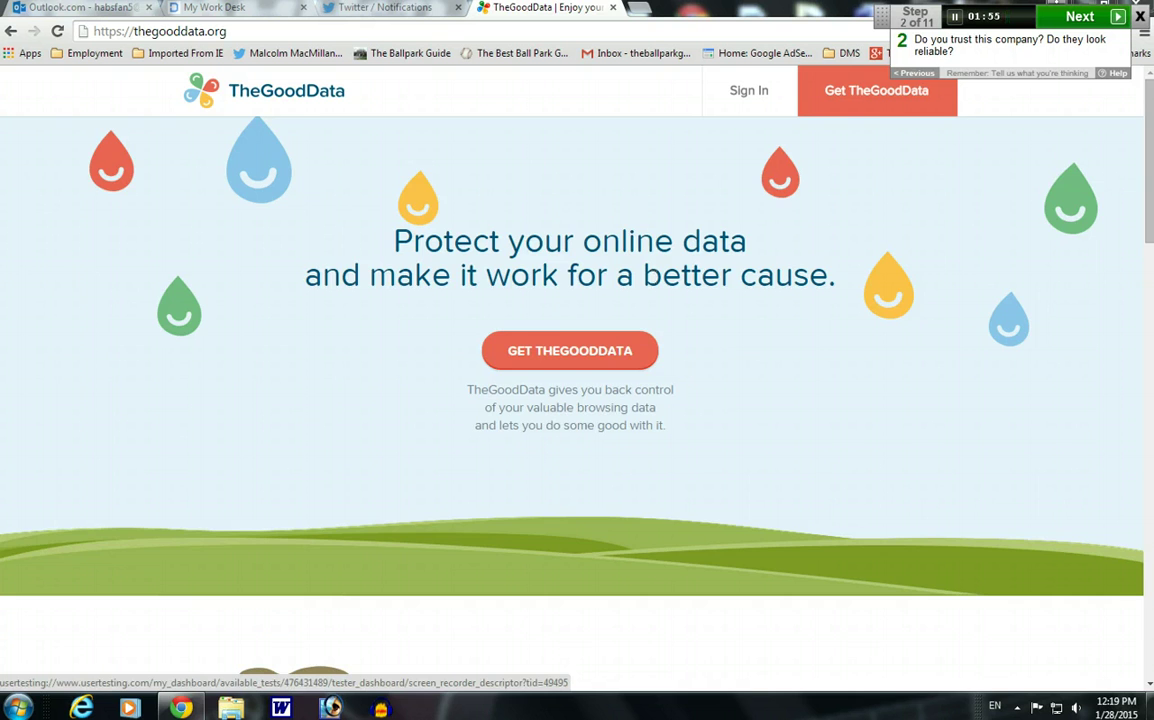
scroll(764, 565, "down", 15)
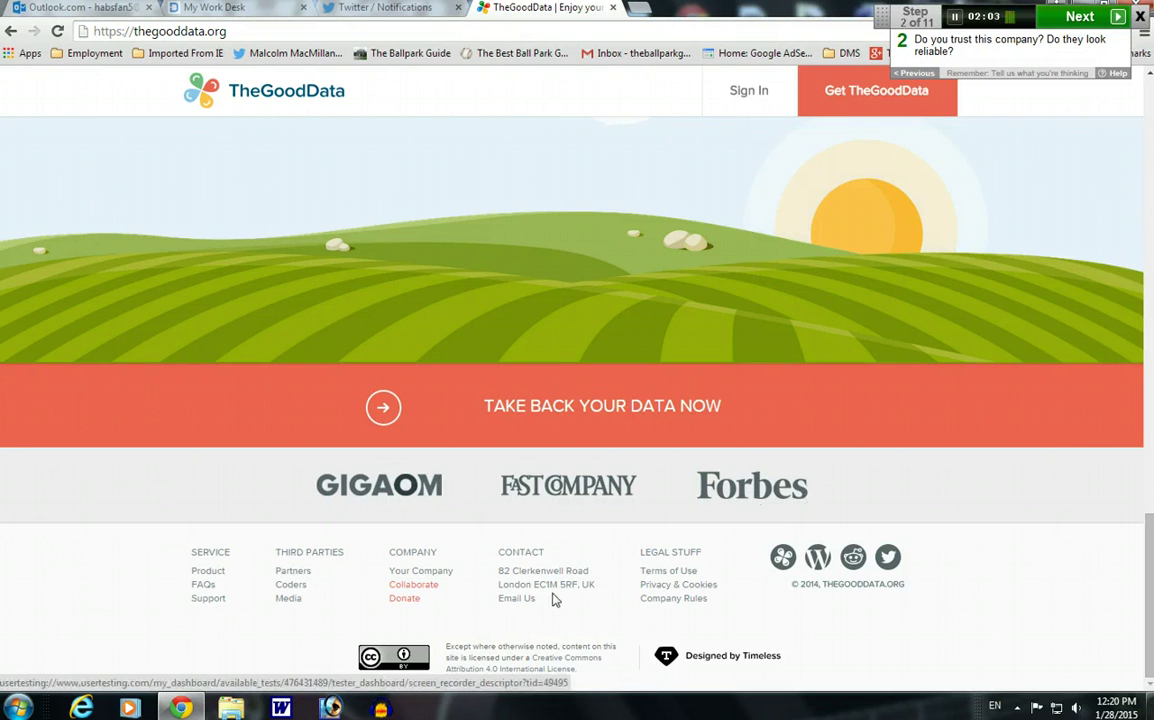
left_click_drag(548, 598, 498, 571)
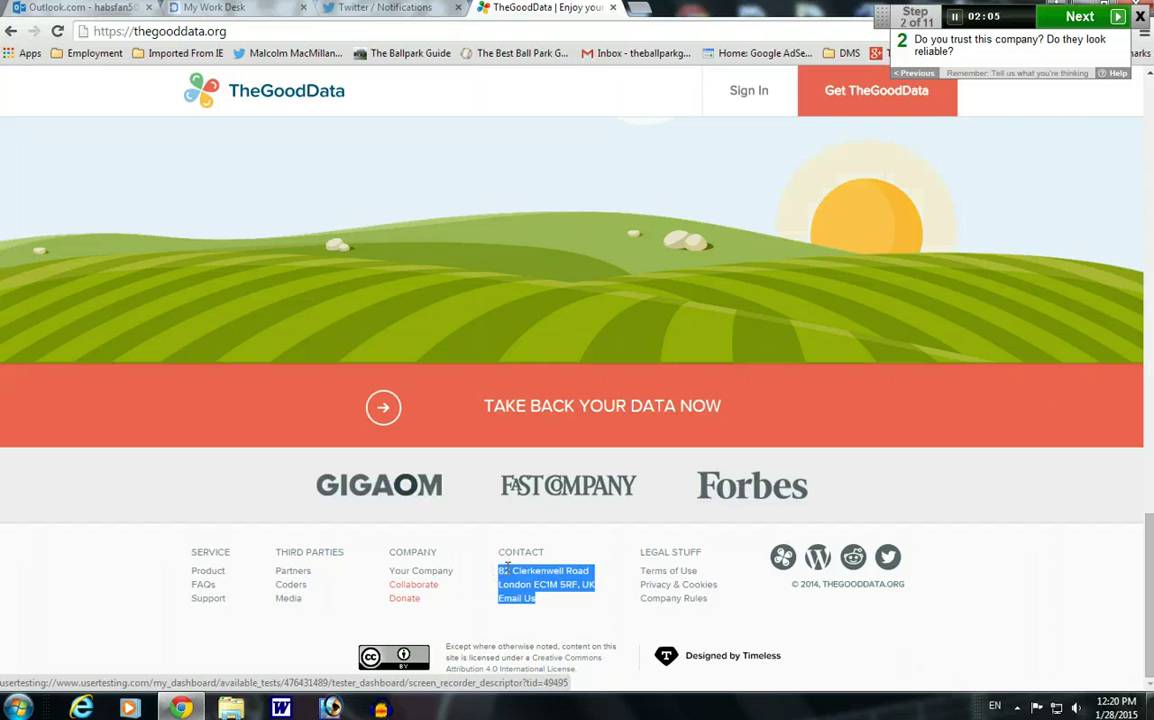
right_click(903, 563)
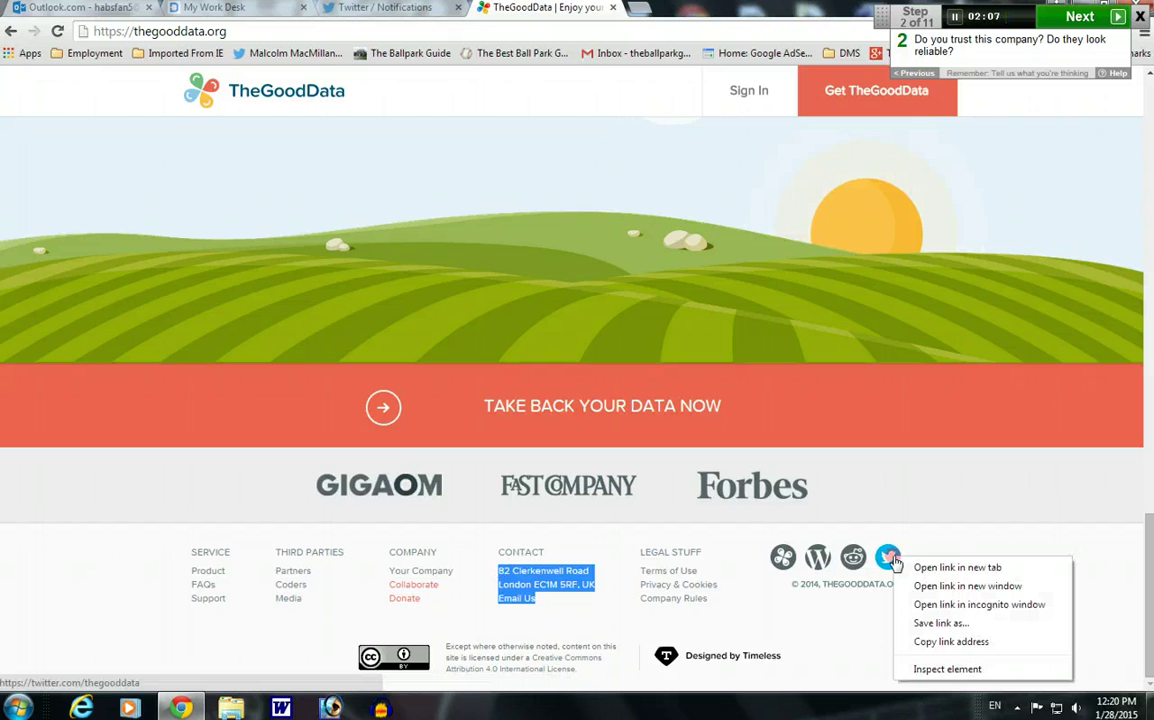
left_click(918, 548)
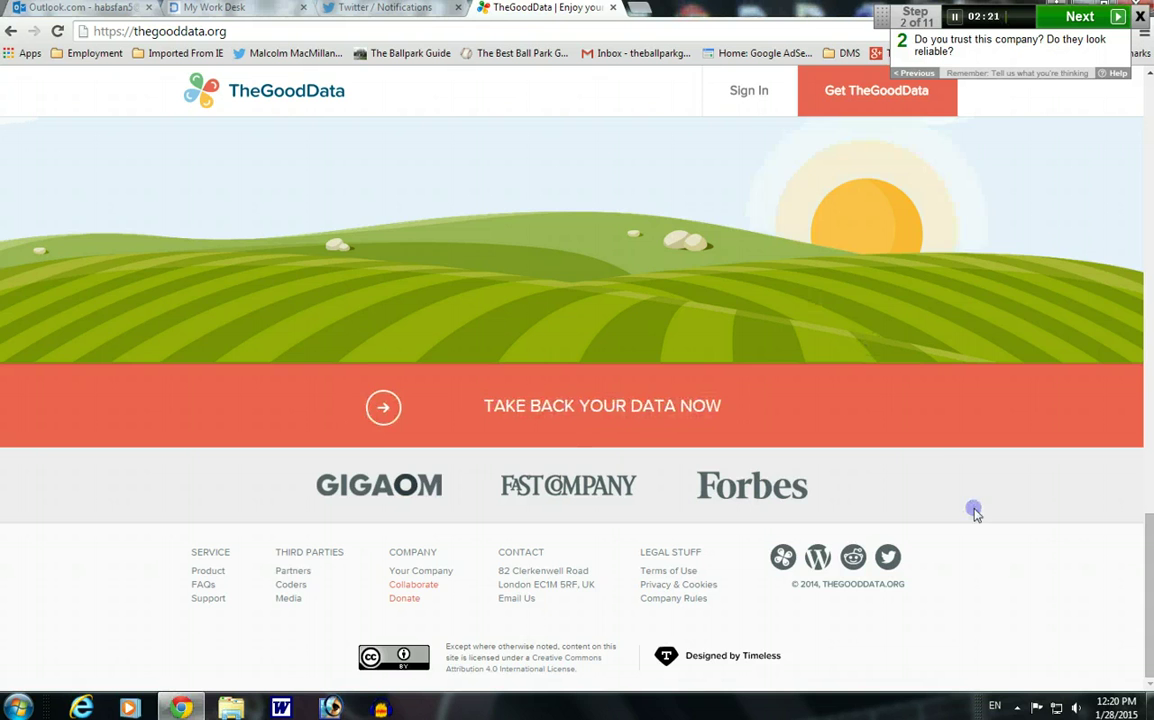
scroll(974, 513, "up", 10)
Step: Advance to test step 3, open TheGoodData's Chrome Web Store listing and read its full overview description
left_click(1080, 16)
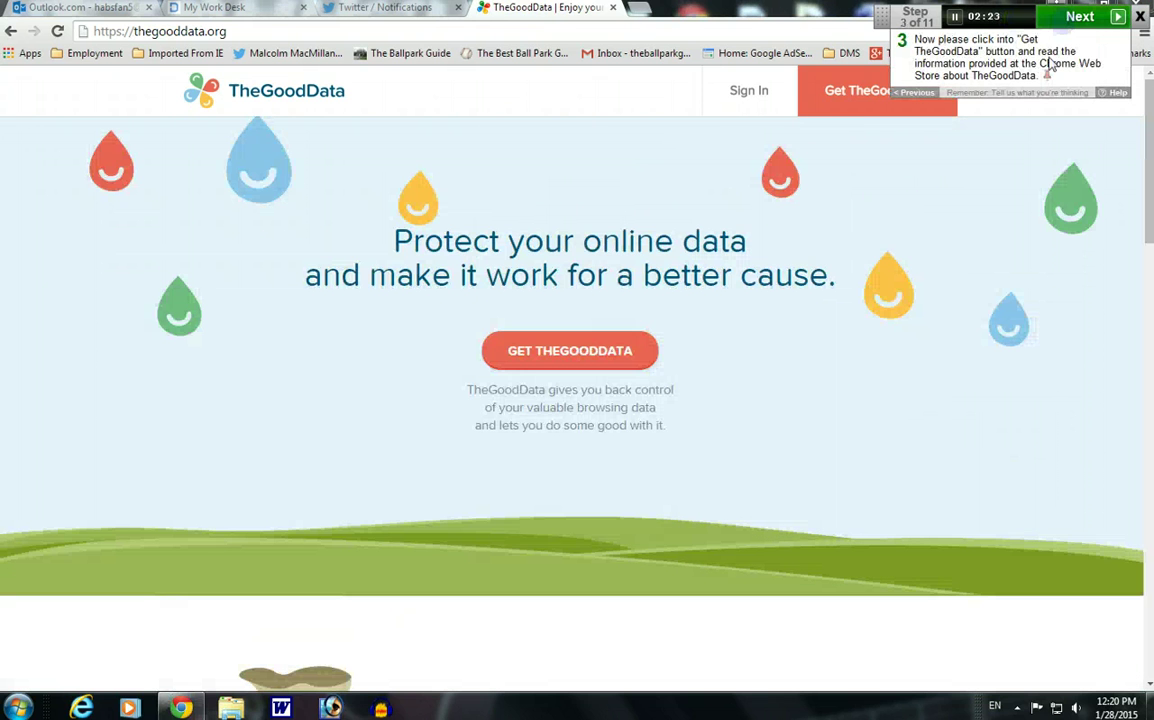
left_click(570, 351)
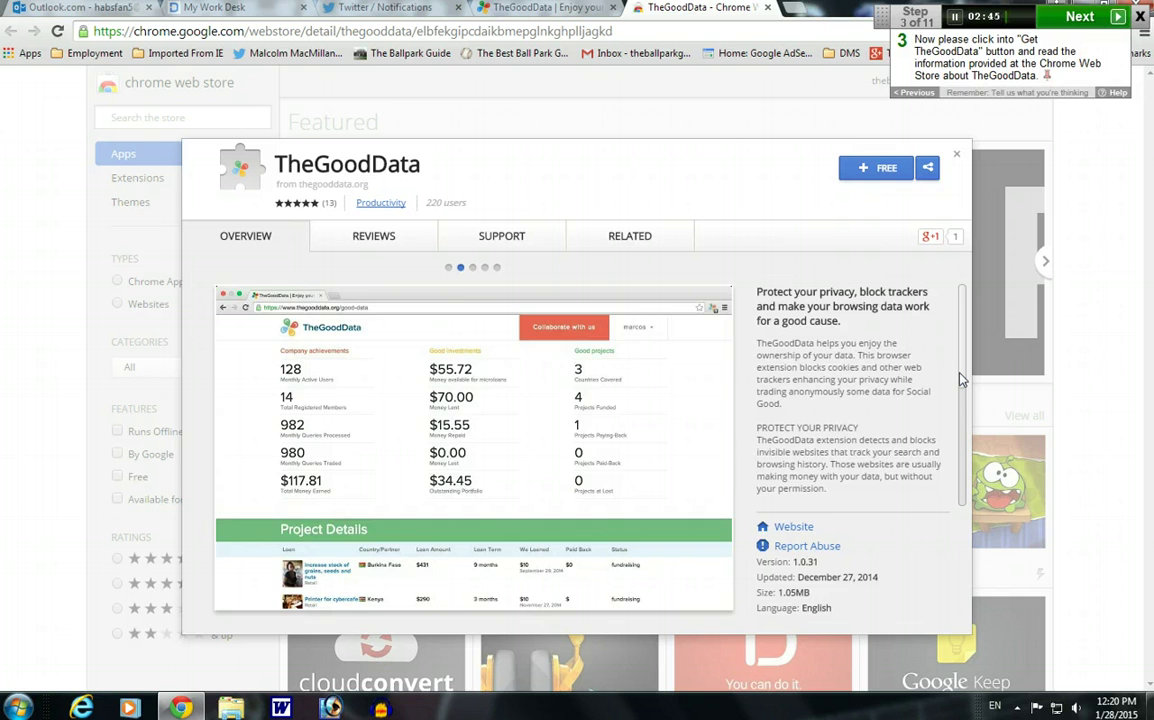
left_click_drag(959, 373, 966, 476)
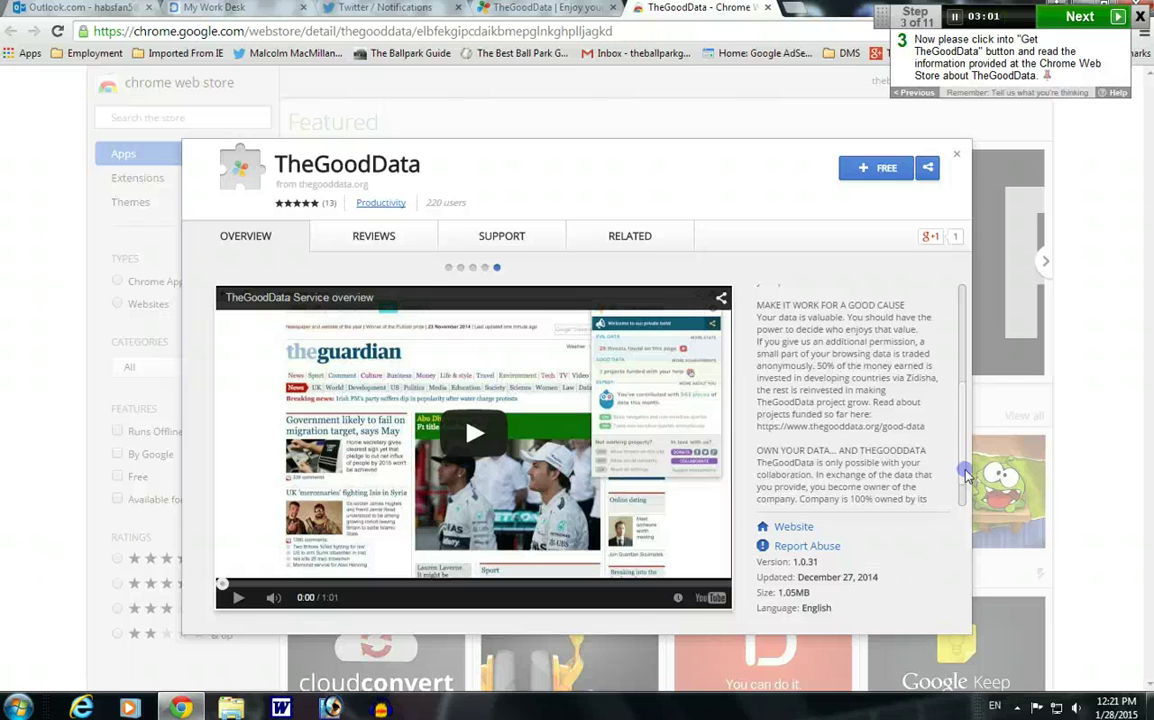
left_click_drag(966, 474, 949, 512)
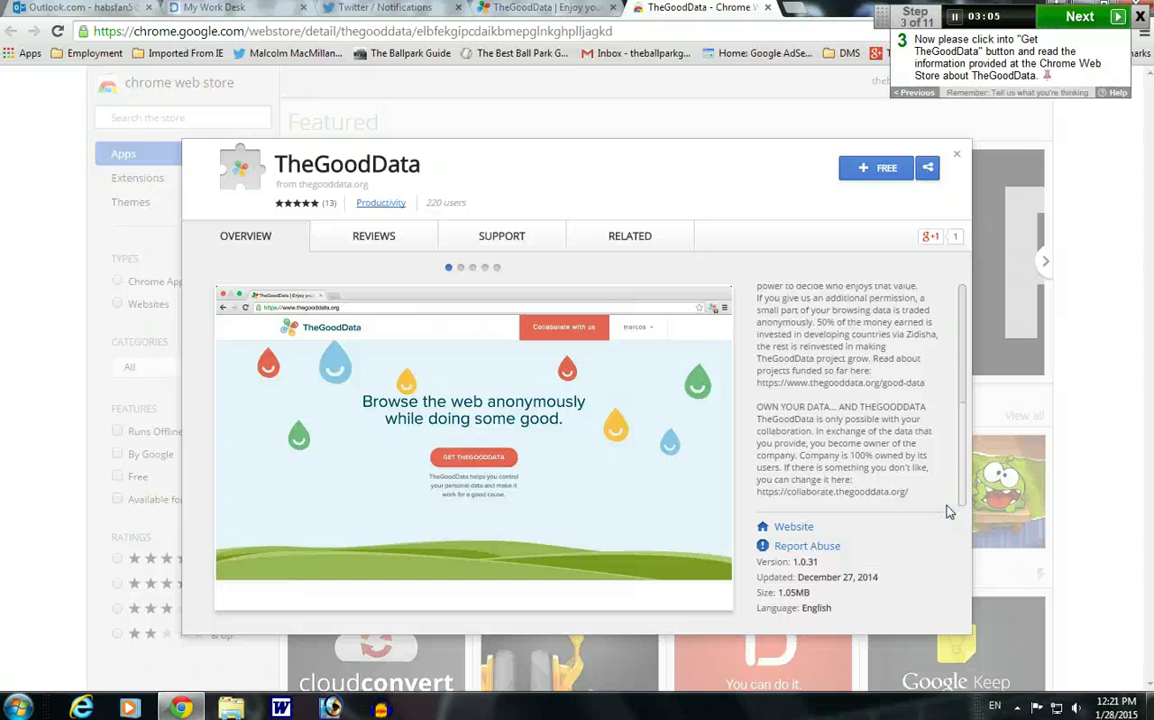
Step: Advance the test to step 5 and install TheGoodData extension in Chrome, accepting its permissions
left_click(1064, 18)
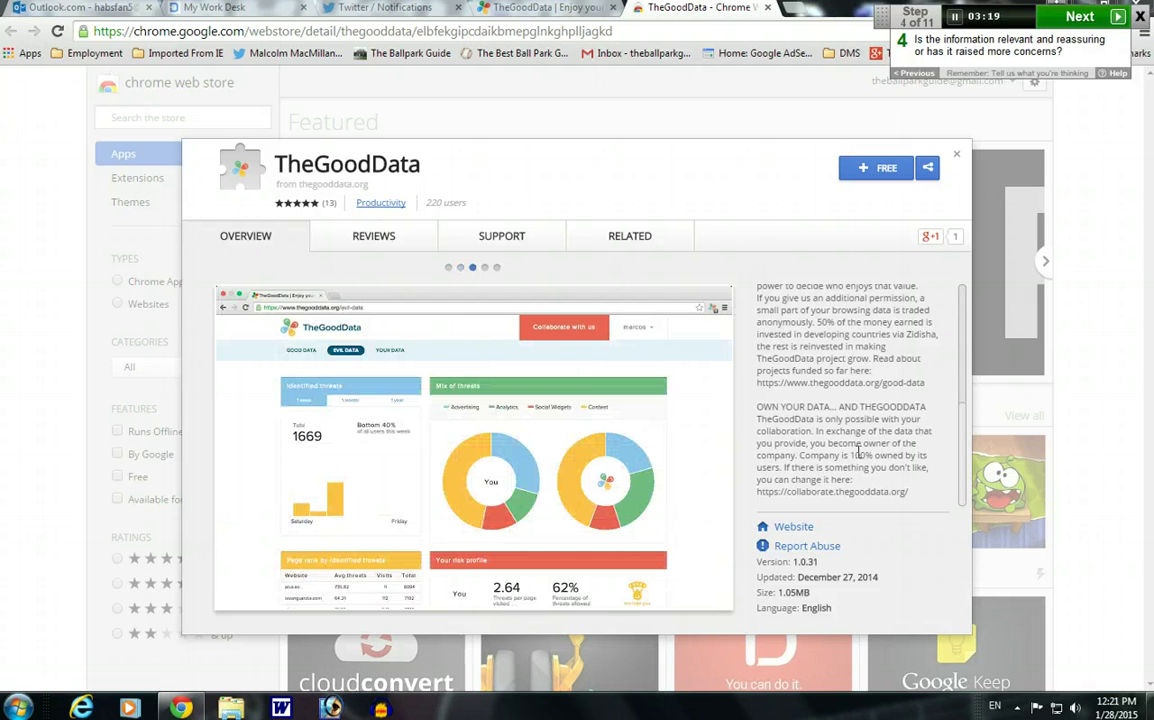
left_click(1068, 22)
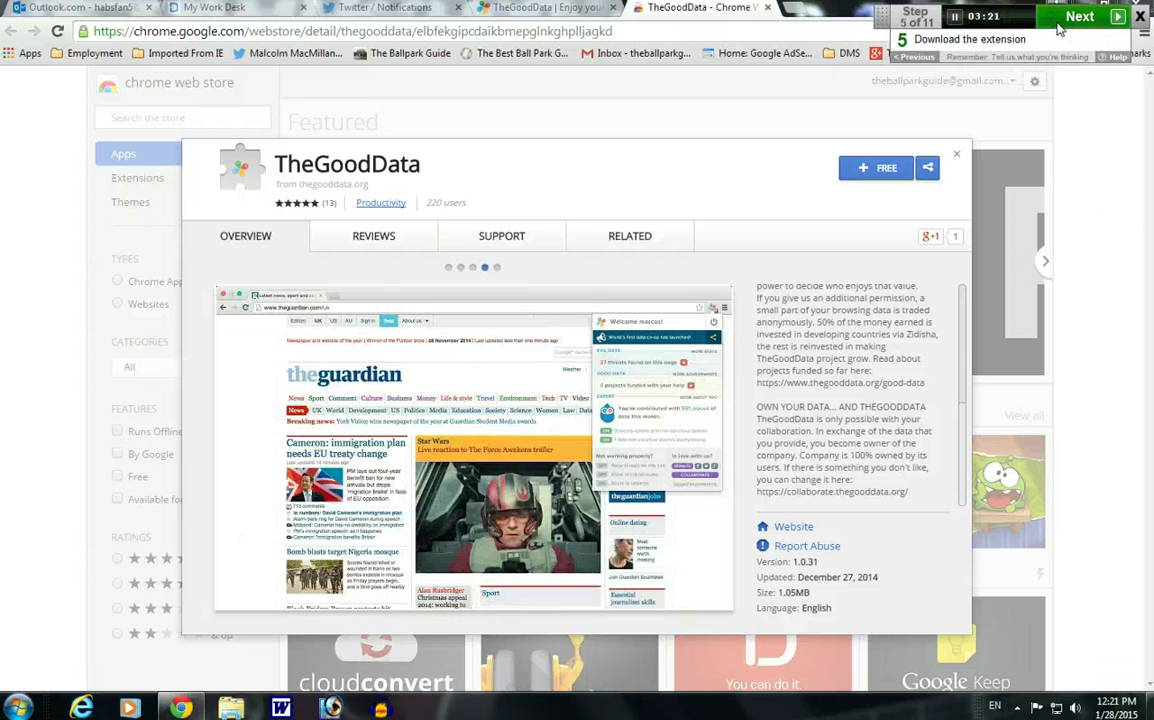
left_click(878, 172)
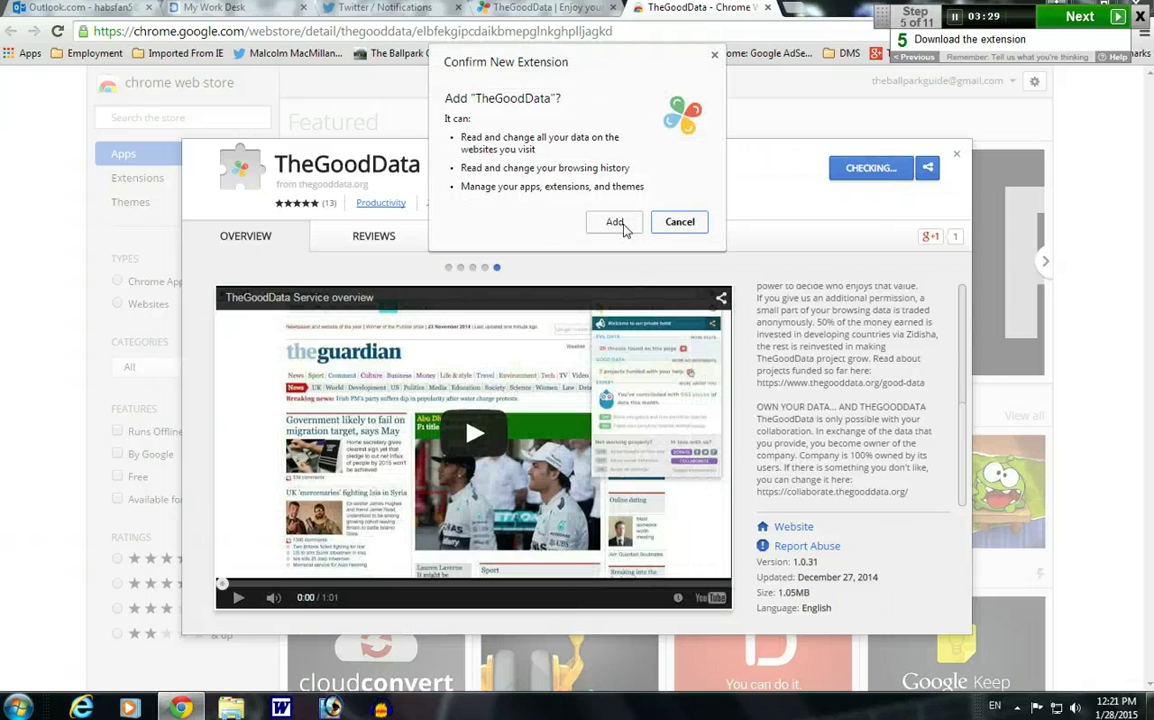
left_click(614, 222)
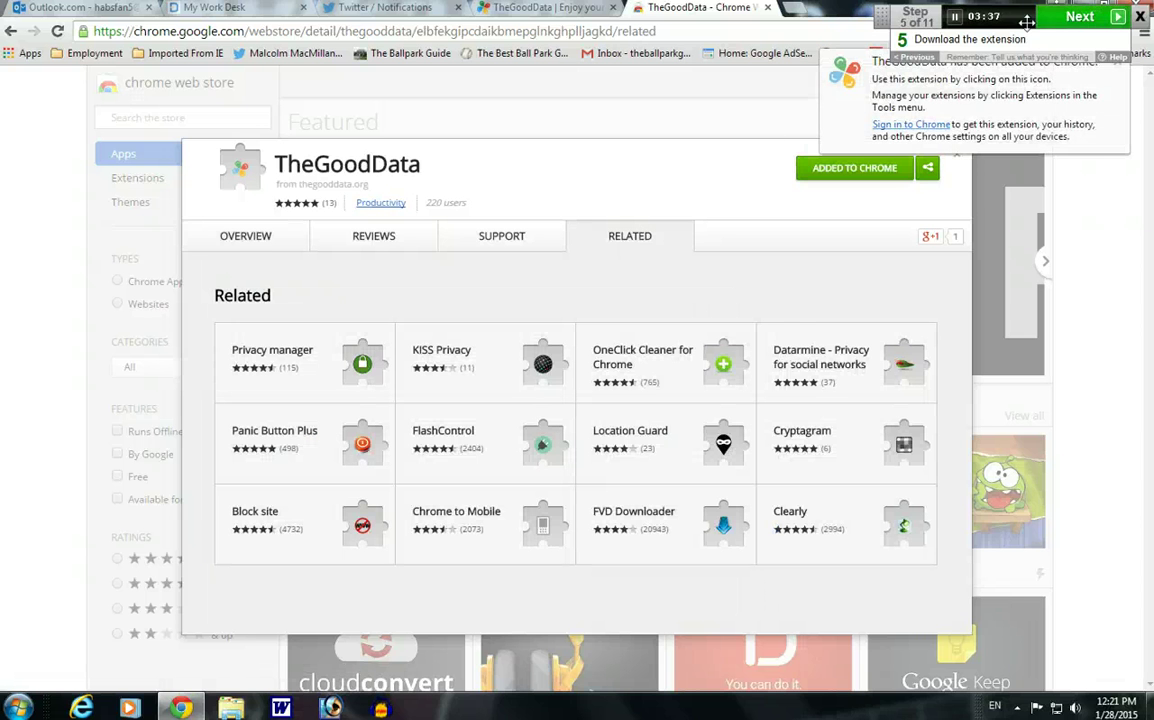
Step: Move the test panel clear of the browser's extension icons and advance to test step 6
left_click_drag(882, 16, 880, 80)
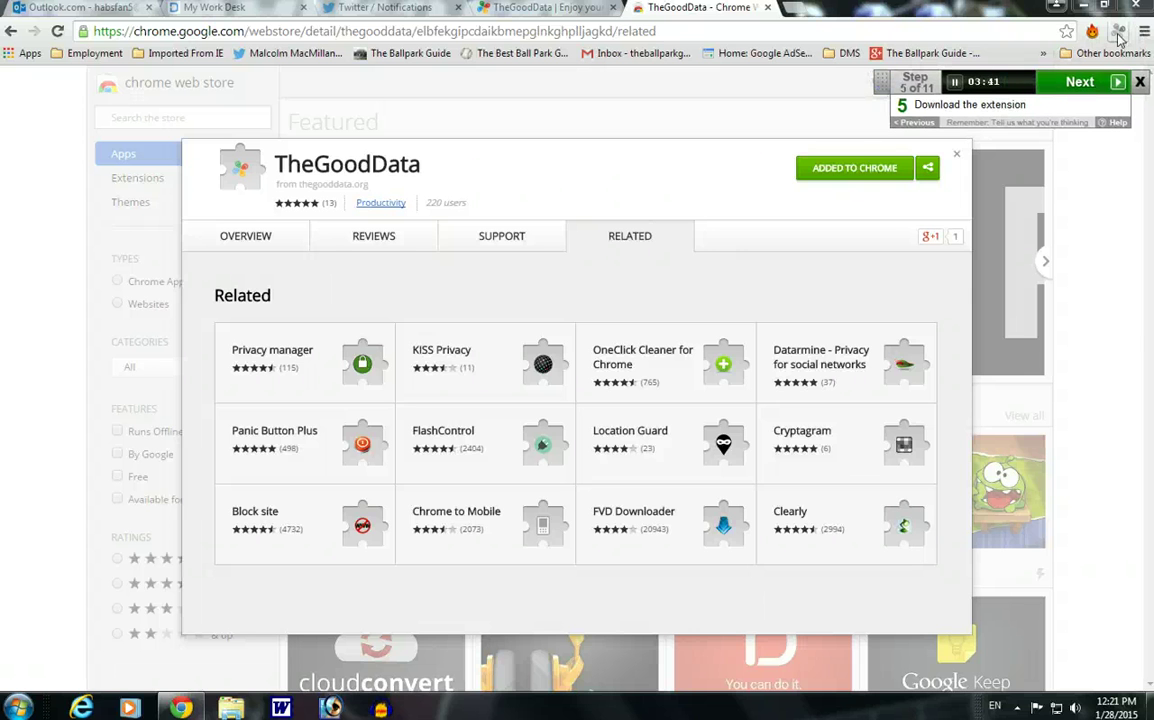
left_click(1095, 87)
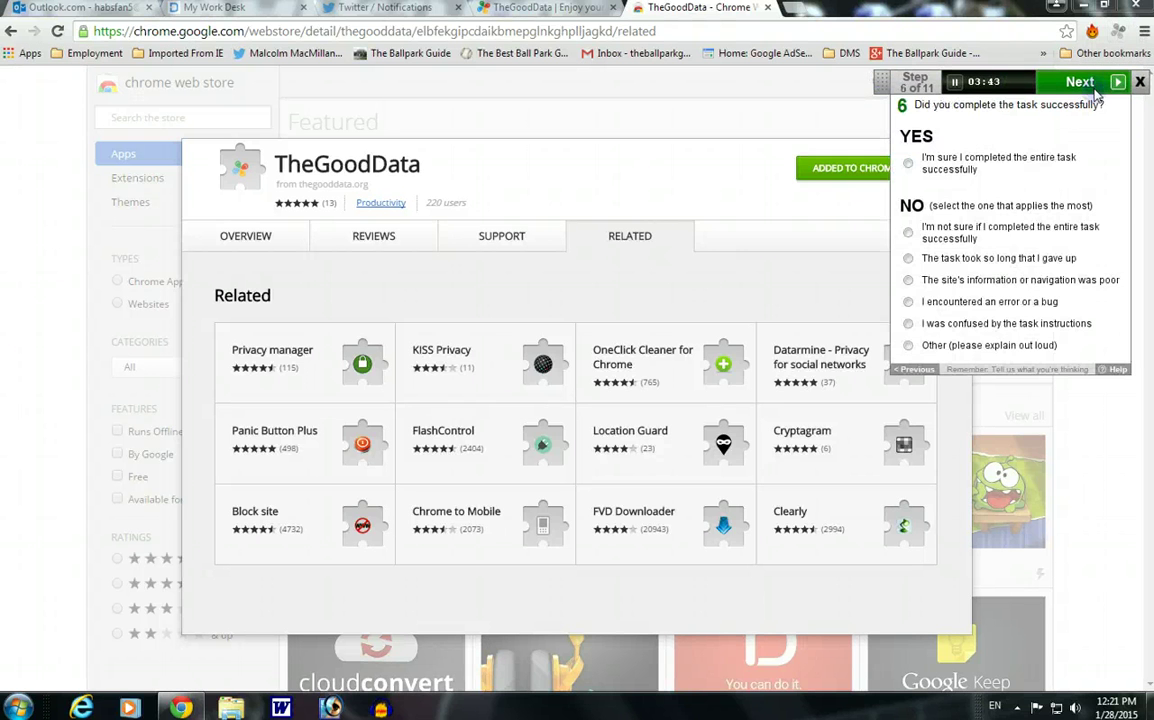
Step: View TheGoodData extension's popup, moving the test panel out of its way
left_click(1117, 34)
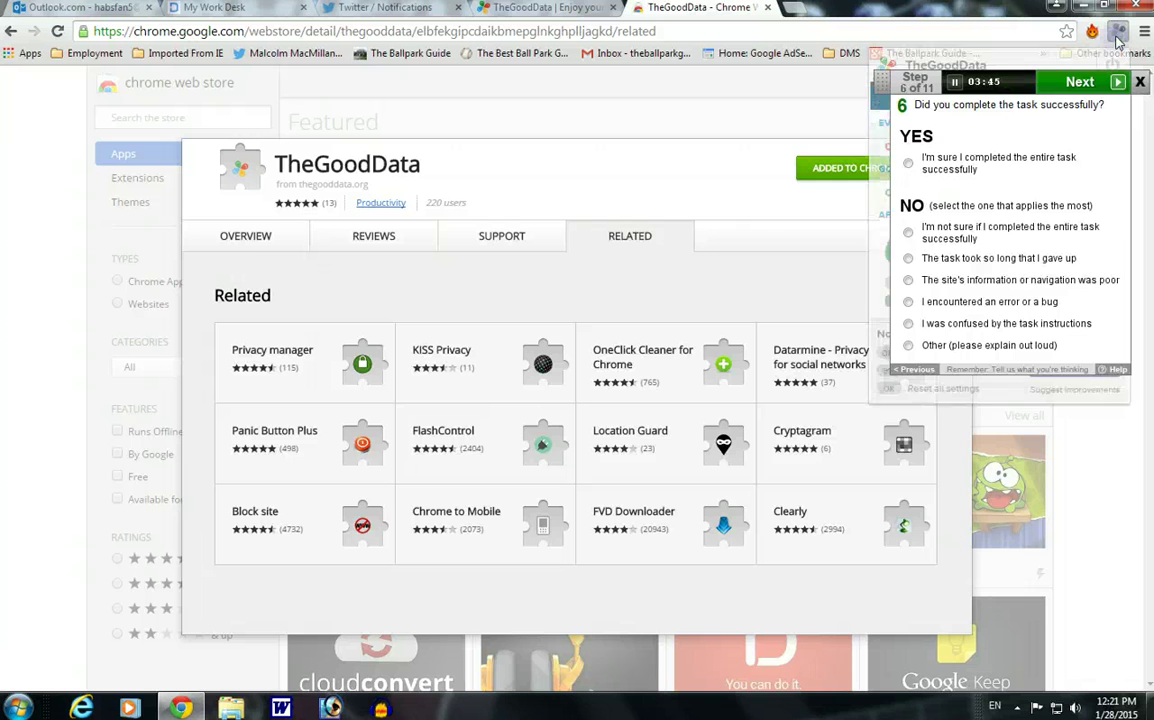
left_click_drag(874, 78, 618, 350)
left_click(1117, 34)
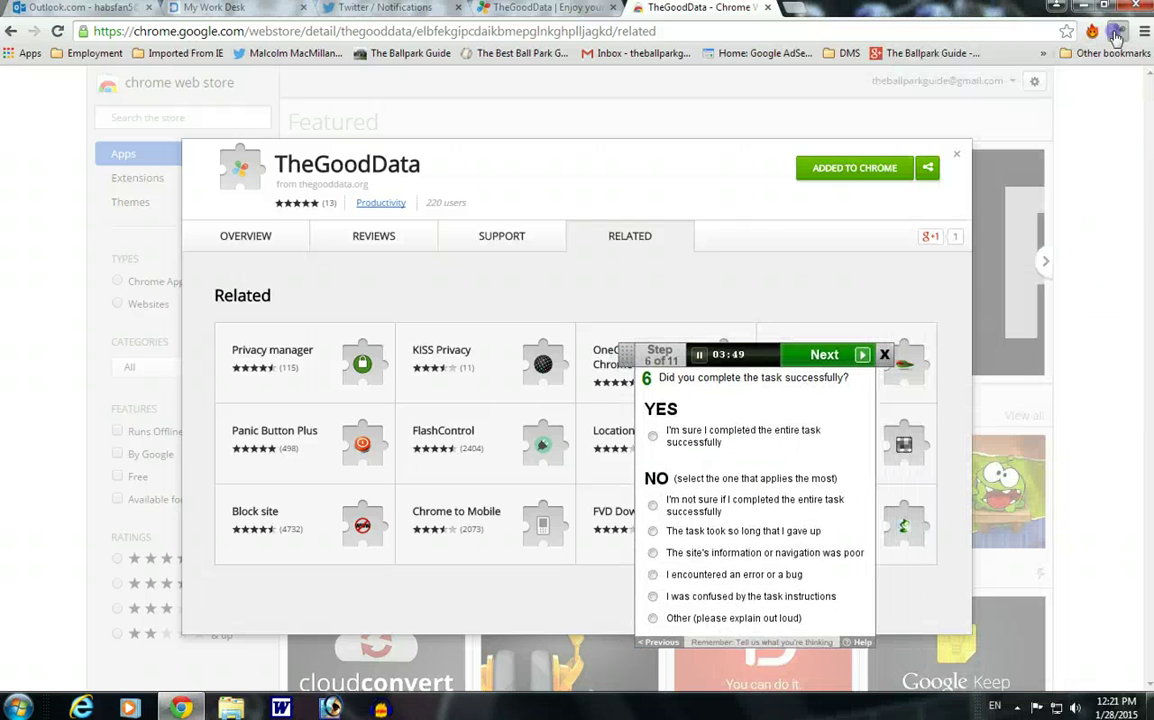
left_click(1117, 34)
left_click(1119, 34)
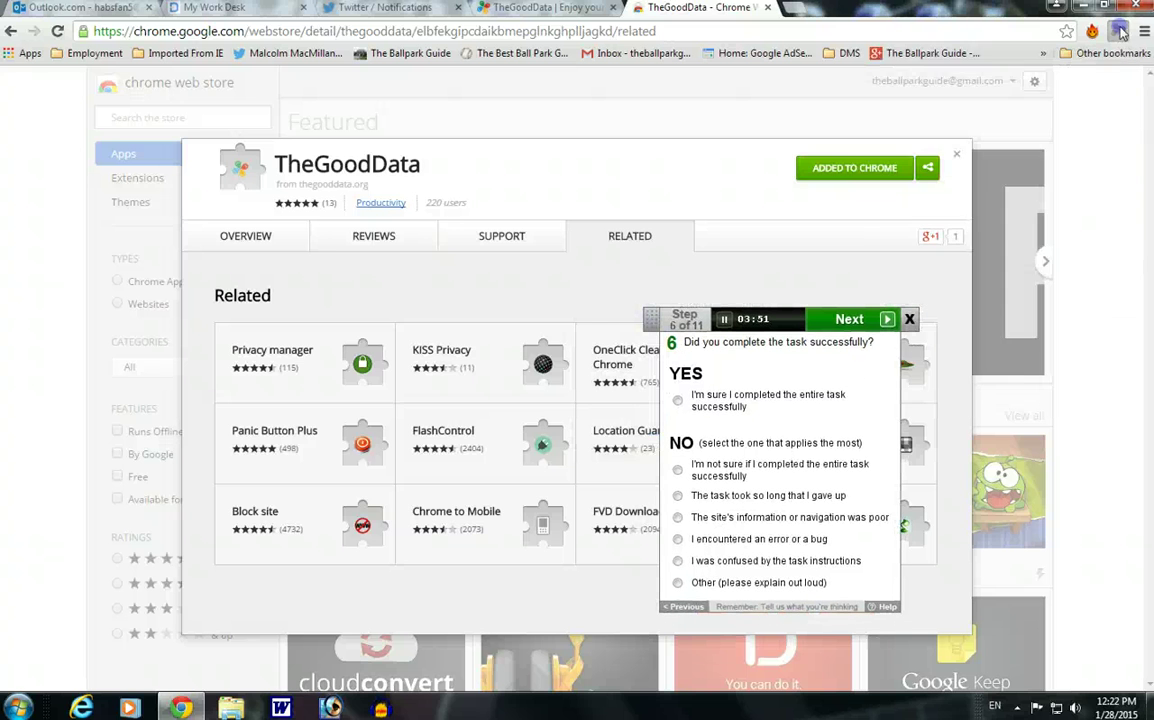
left_click(1119, 34)
Step: Dismiss the store listing, reposition the test panel and answer step 6 with "I'm sure I completed the entire task successfully"
left_click(728, 92)
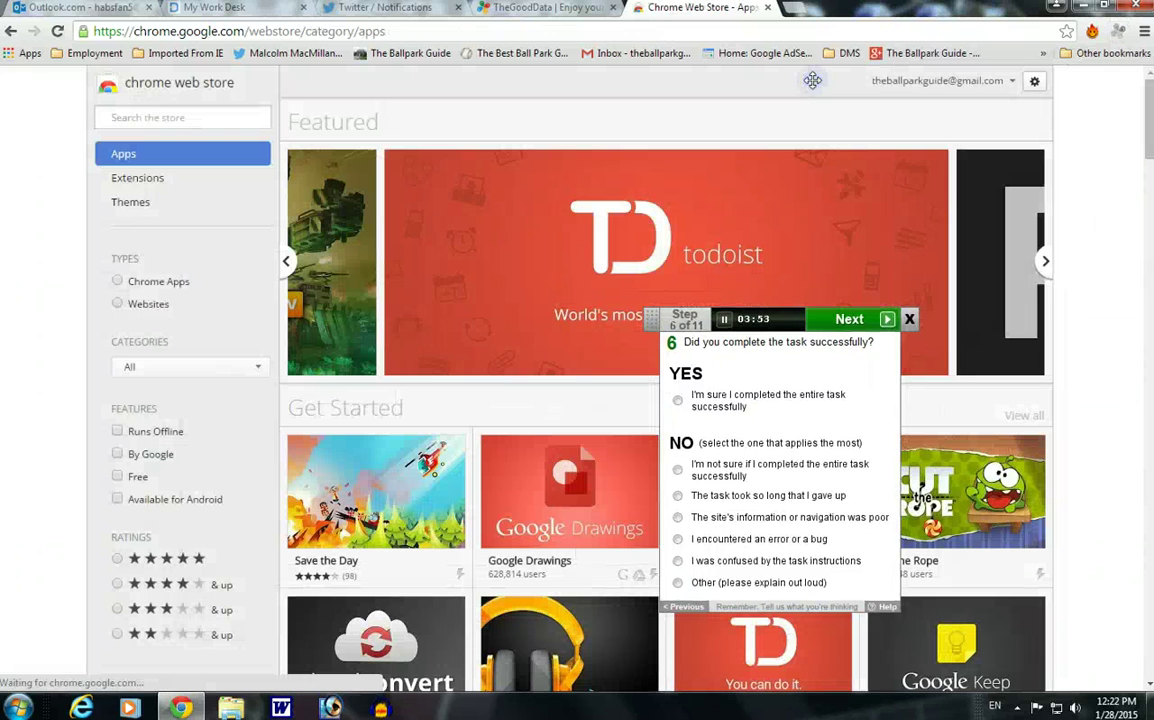
left_click_drag(812, 80, 870, 88)
left_click(897, 162)
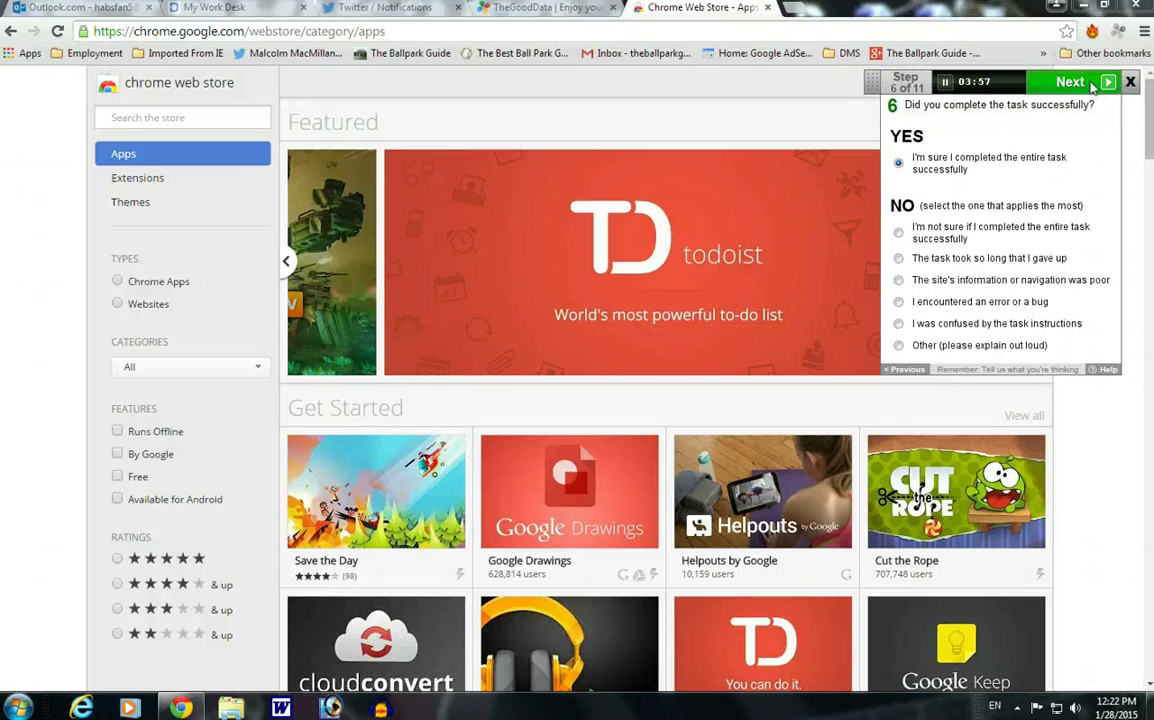
Step: Advance to test step 7, visit the linked nytimes.com page and open TheGoodData extension there
left_click(1091, 84)
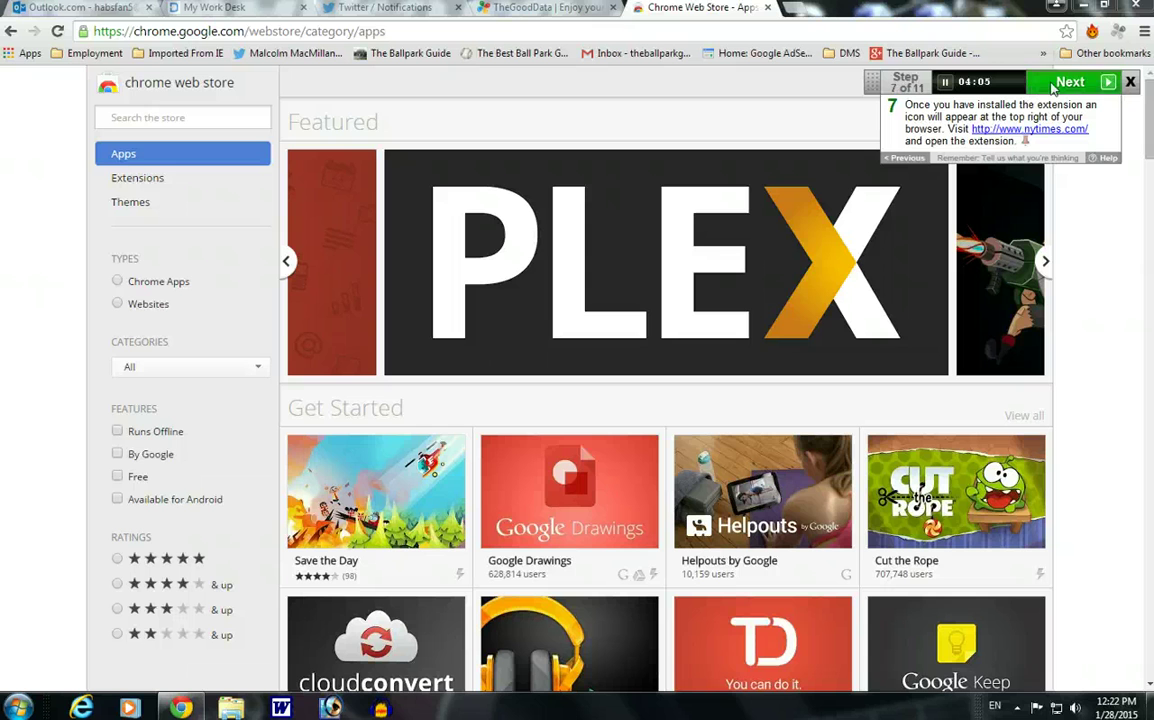
left_click(1008, 133)
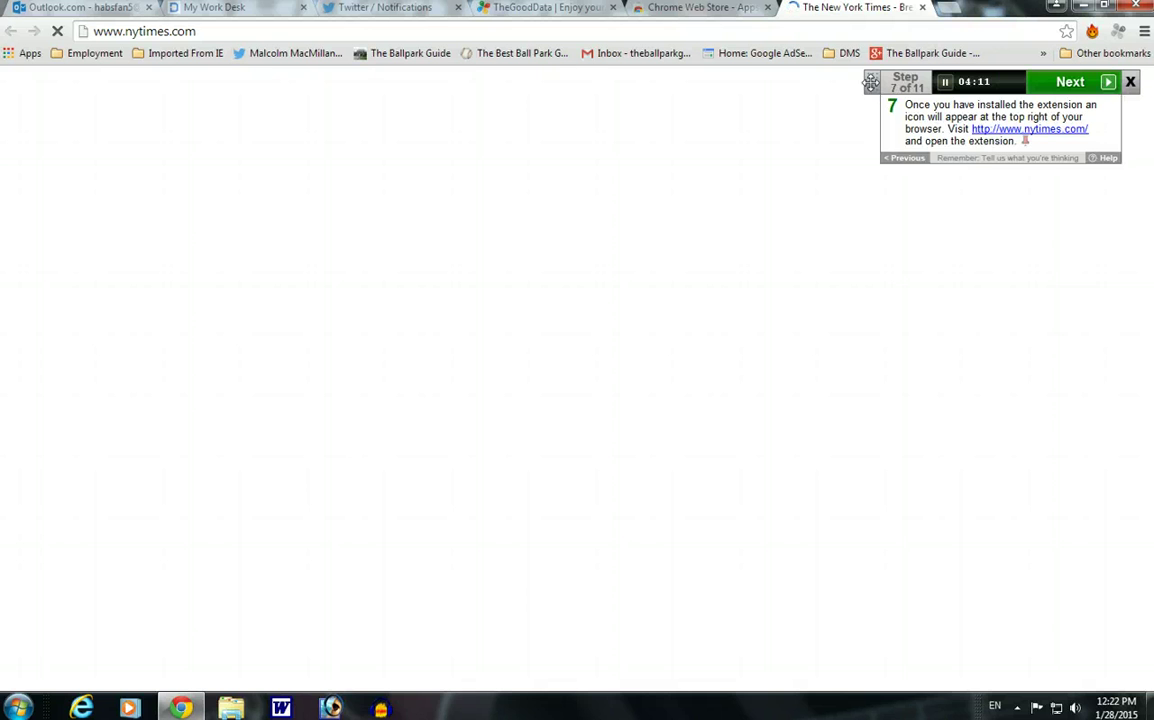
left_click(1119, 33)
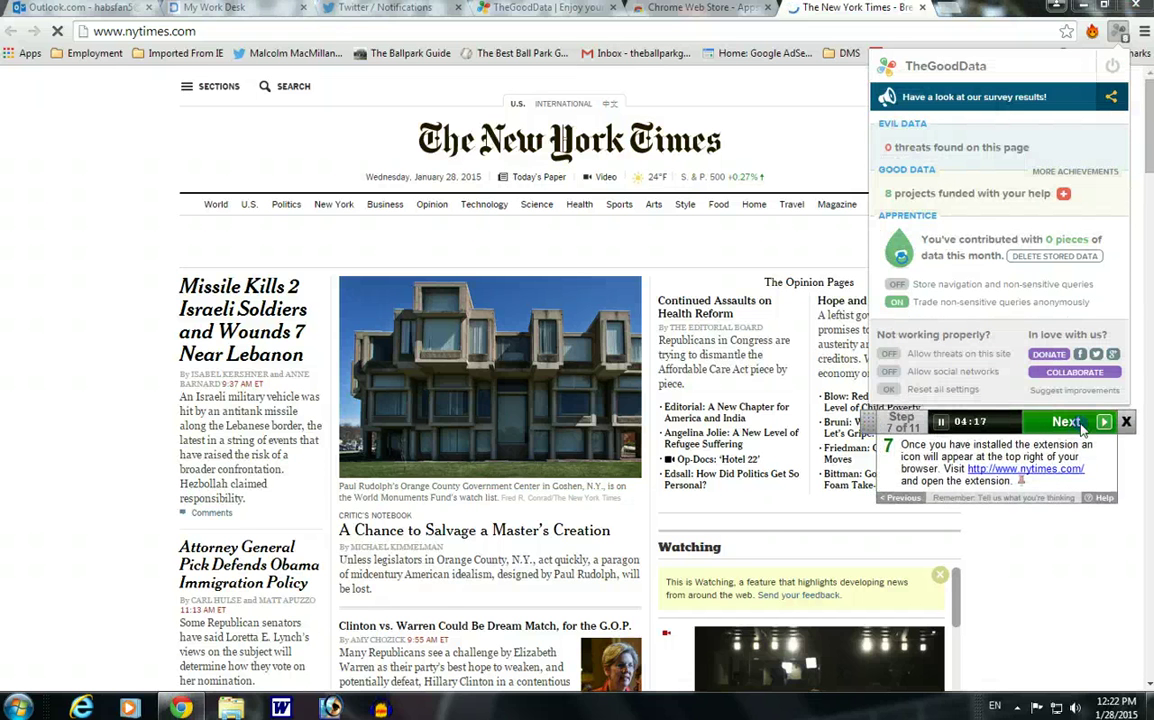
Step: Advance to test step 8 and open TheGoodData's Good Data page from the extension popup
left_click(1079, 426)
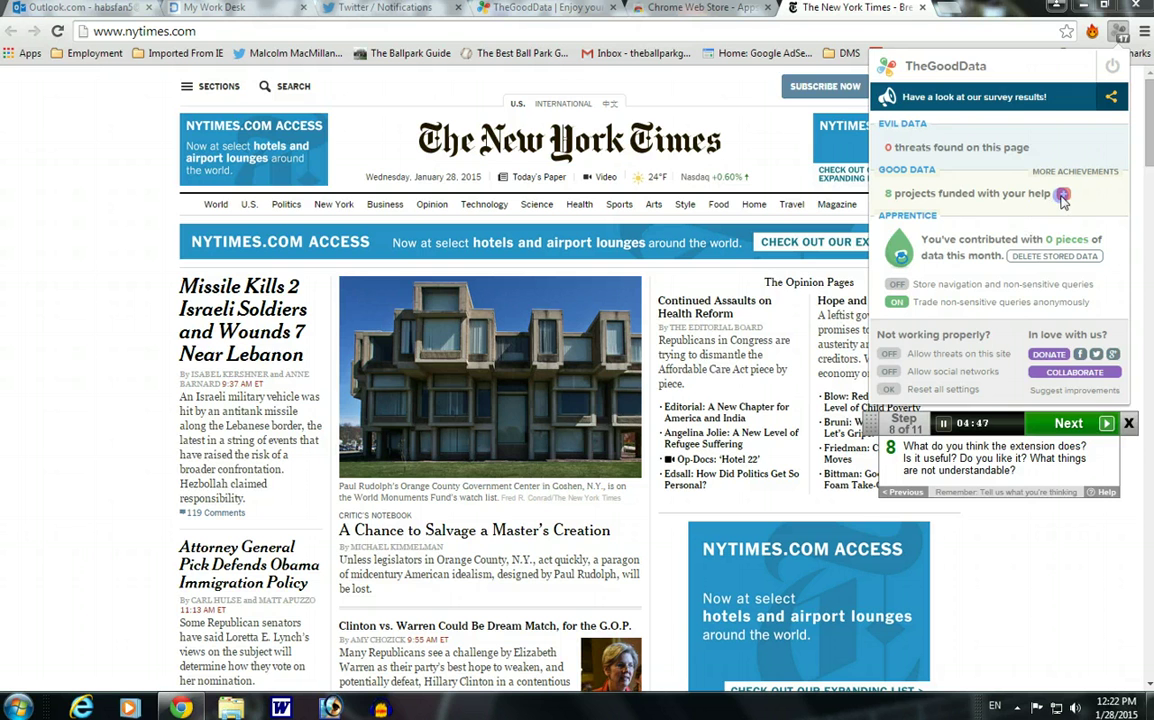
left_click(953, 171)
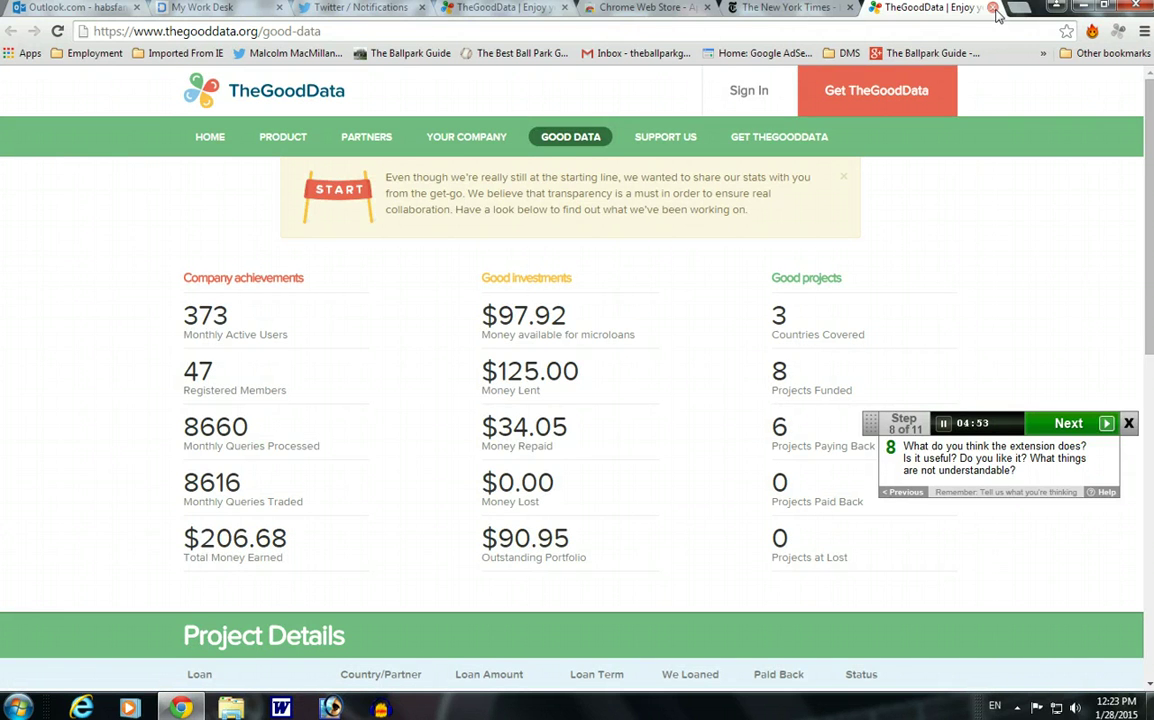
Step: Close the Good Data page and review the list of threats TheGoodData extension reports on the nytimes.com homepage
left_click(993, 9)
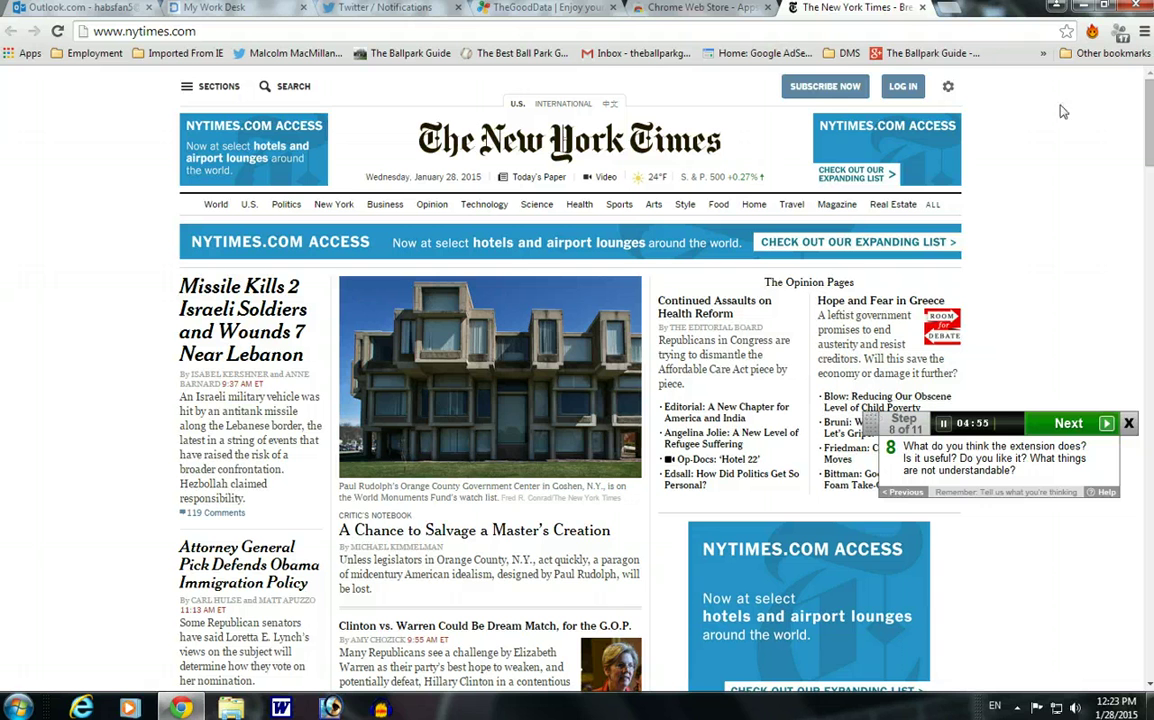
left_click(1120, 33)
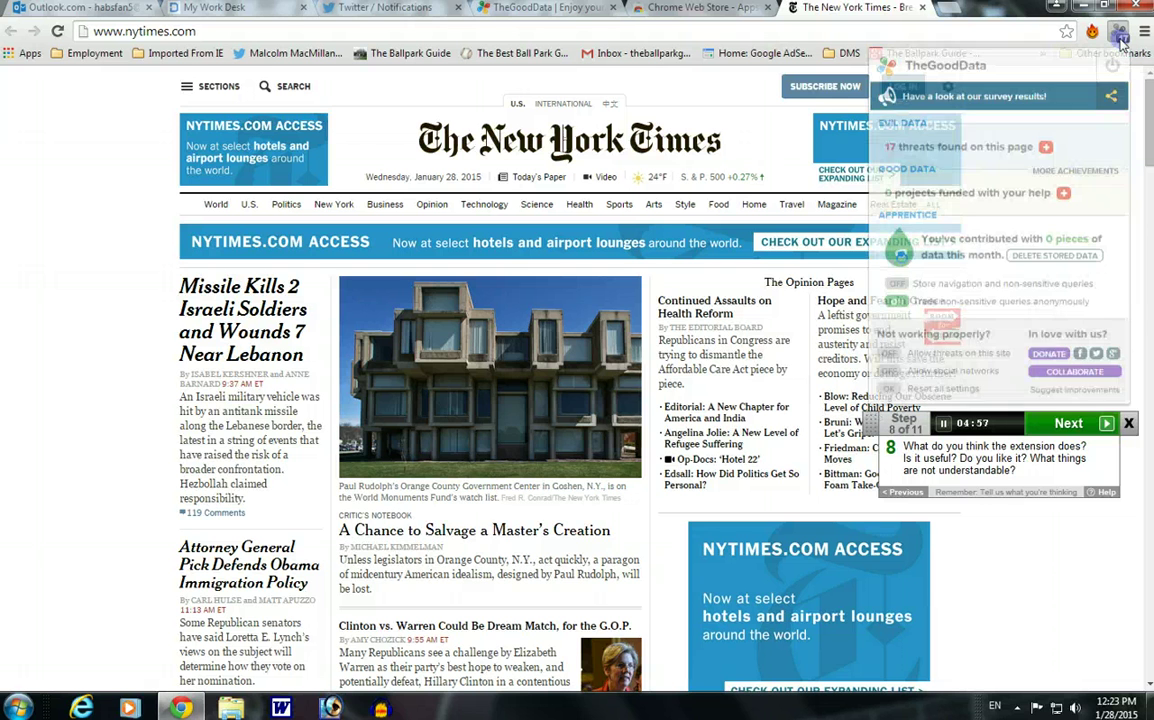
left_click(1046, 148)
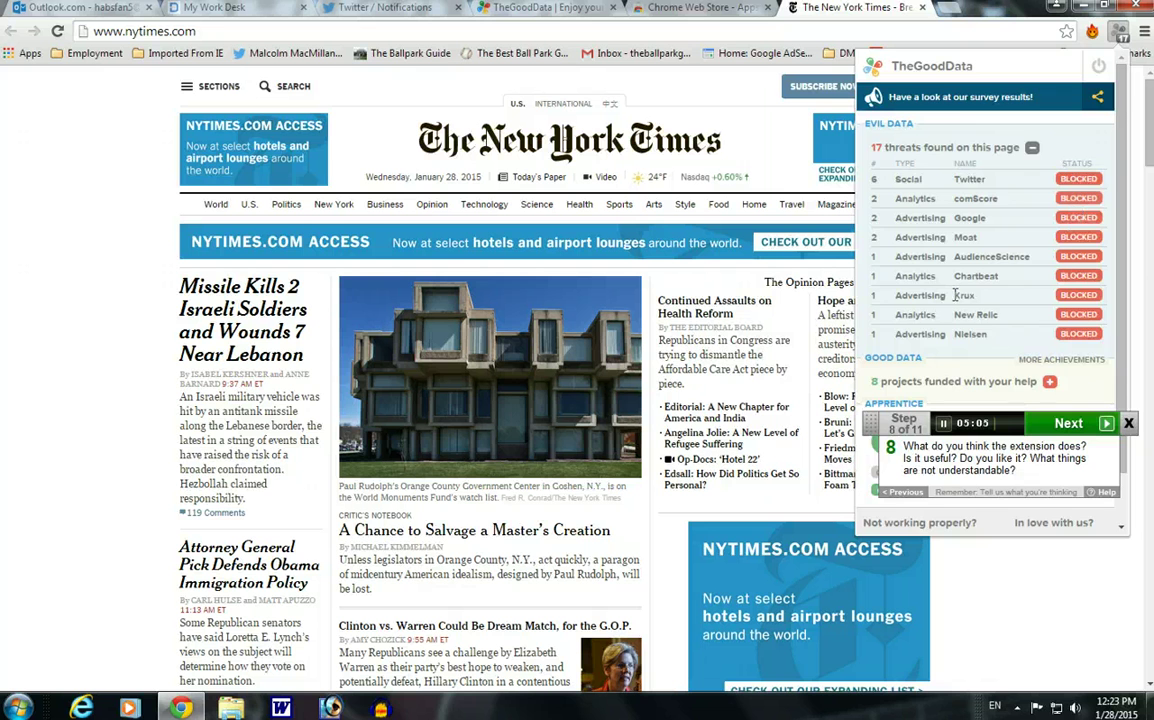
scroll(926, 280, "down", 1)
scroll(928, 258, "up", 1)
left_click(1121, 34)
Step: Open the missile attack article on nytimes.com and allow the comScore analytics tracker for it in TheGoodData extension
left_click(276, 323)
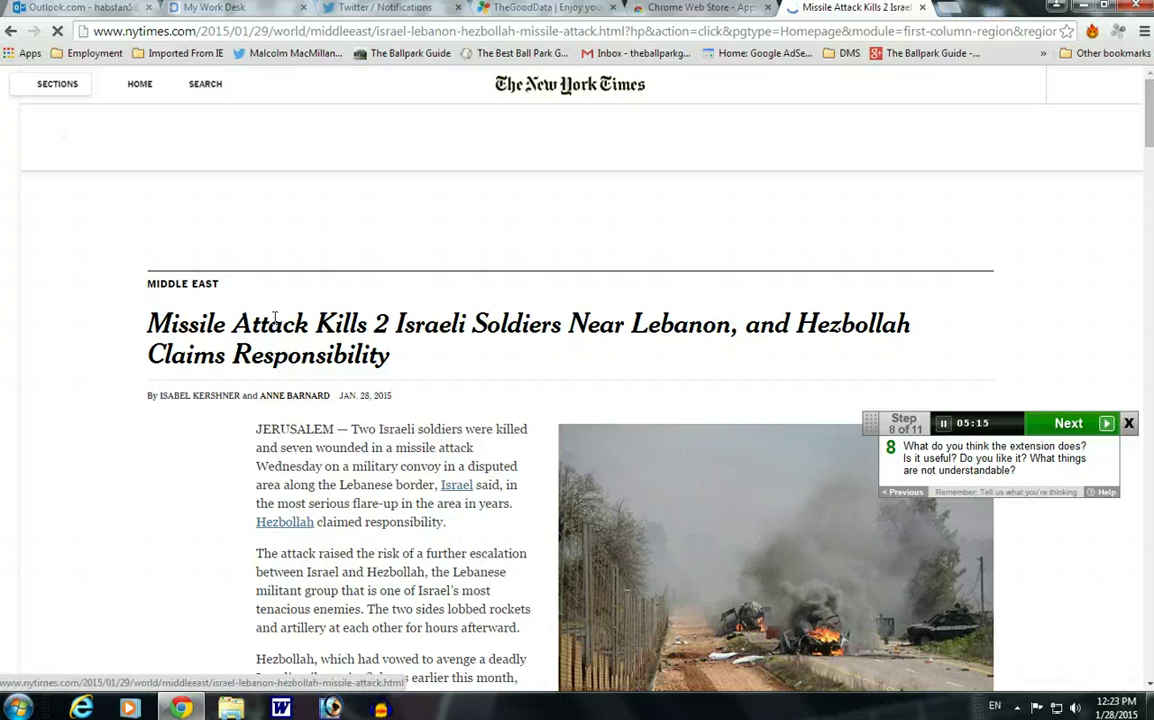
left_click(1122, 38)
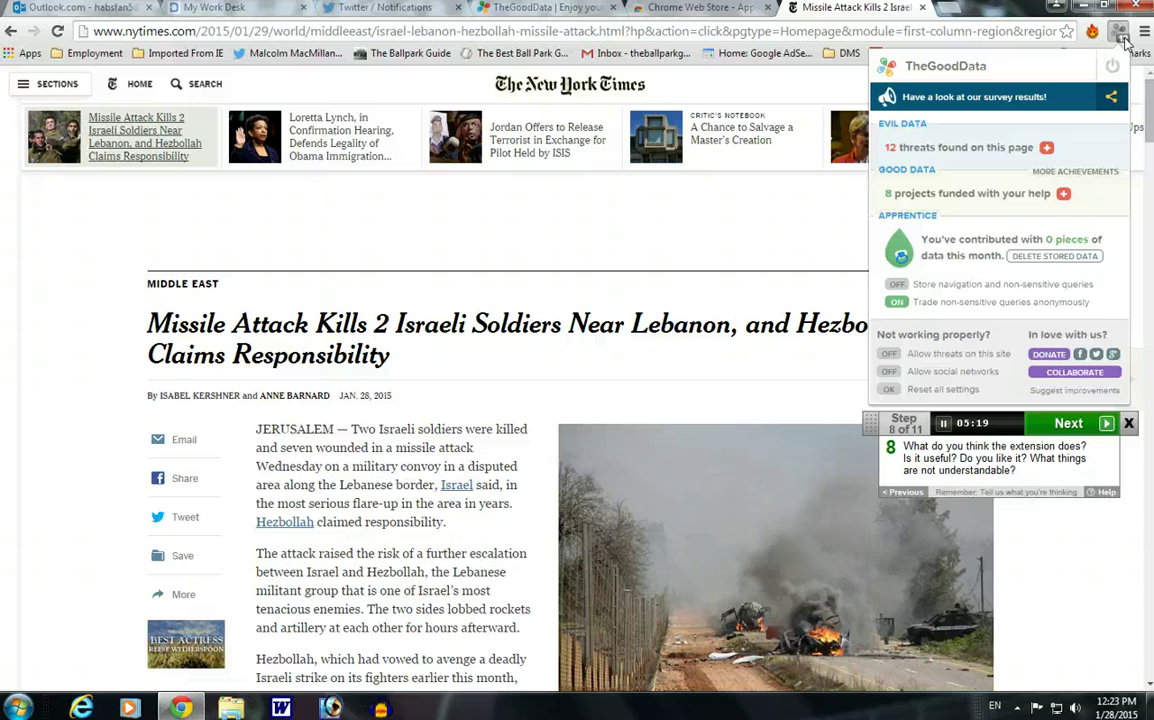
left_click(1046, 147)
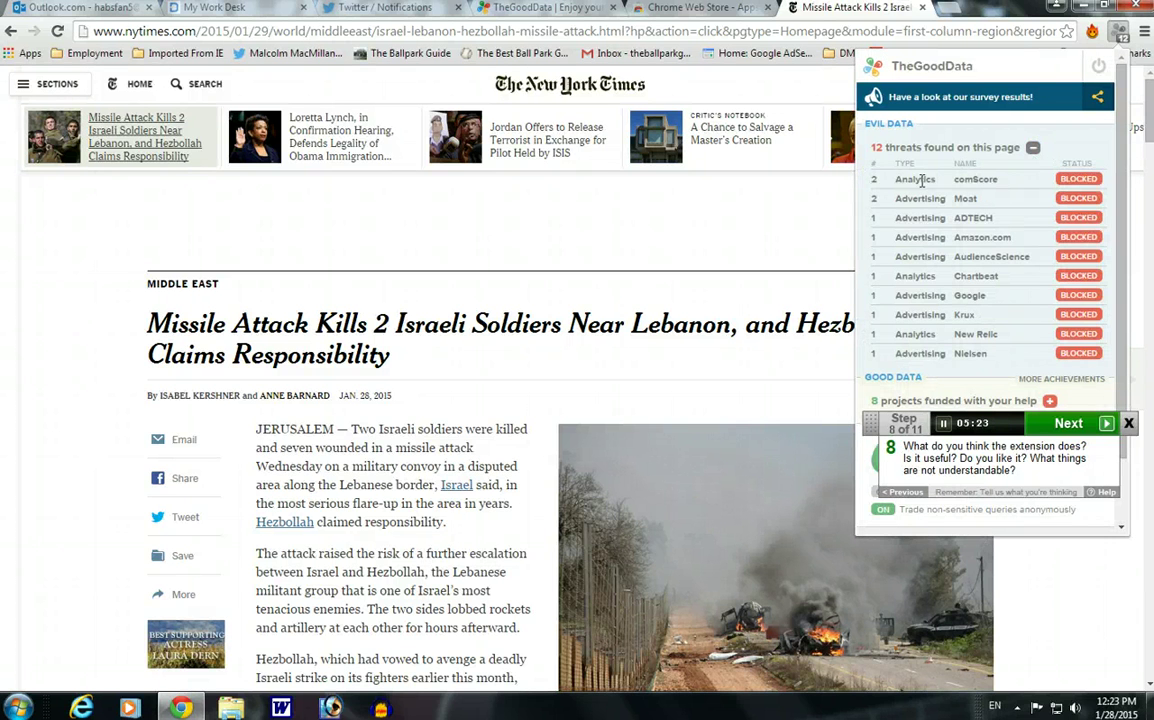
left_click(1069, 183)
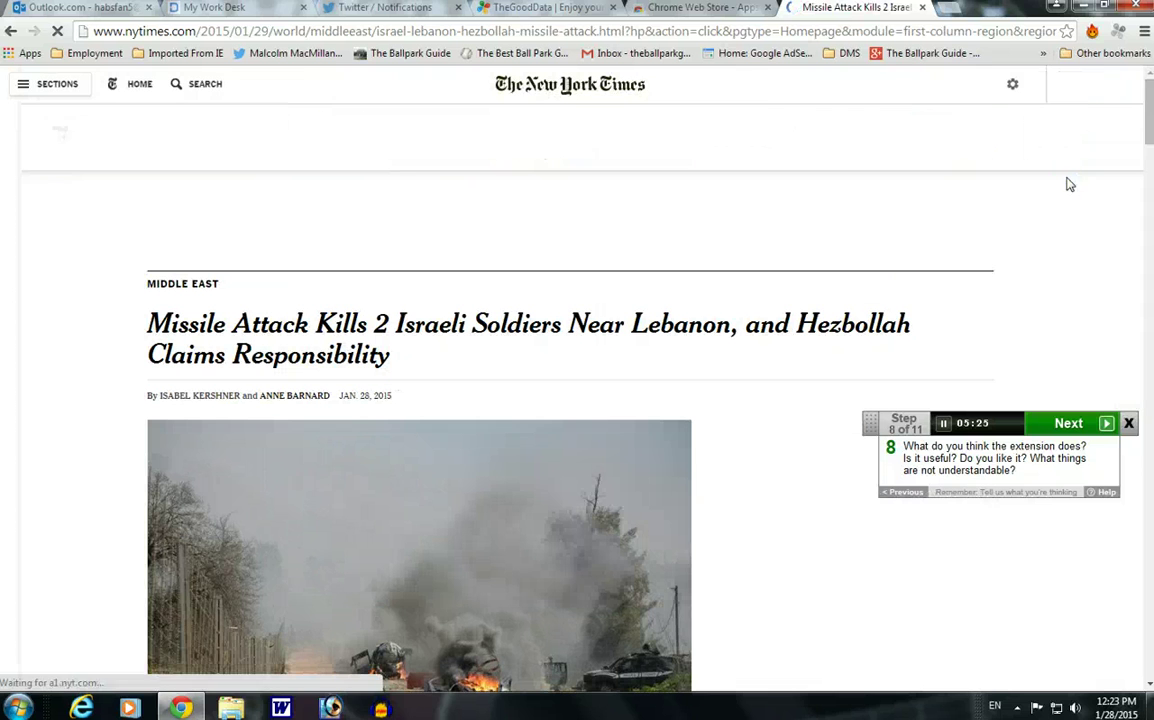
Step: Check TheGoodData extension's popup on the reloaded article, repositioning the test panel around it, and dismiss the popup
left_click(1121, 32)
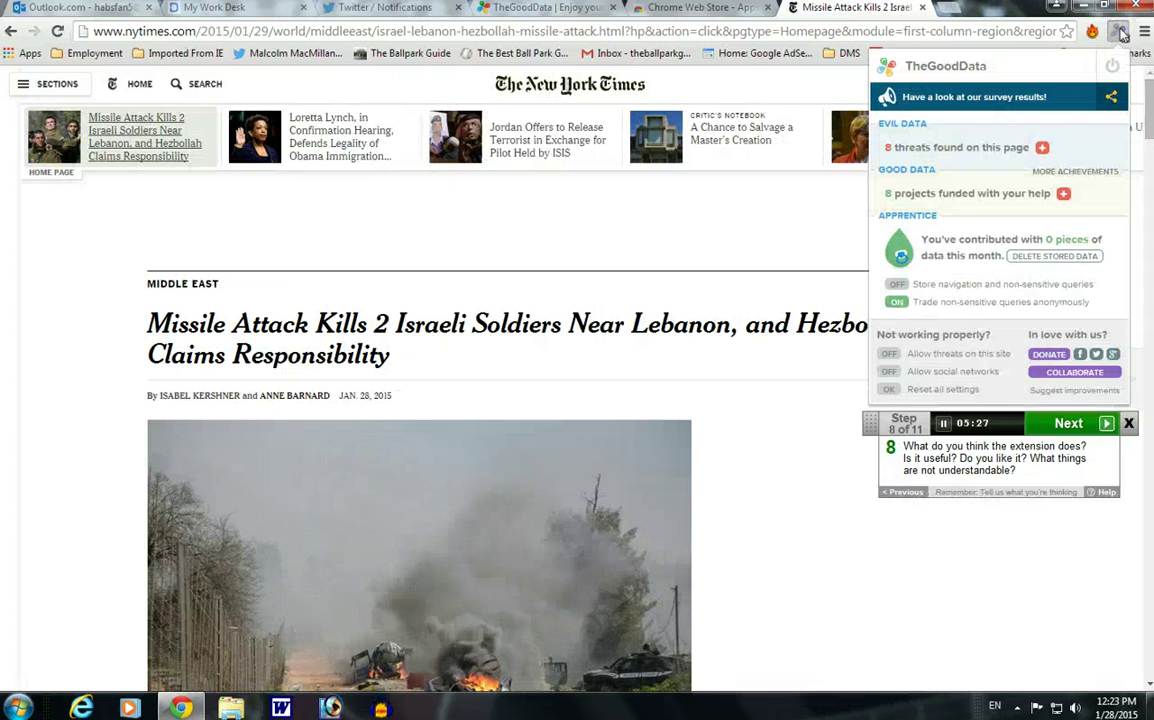
left_click_drag(870, 420, 871, 201)
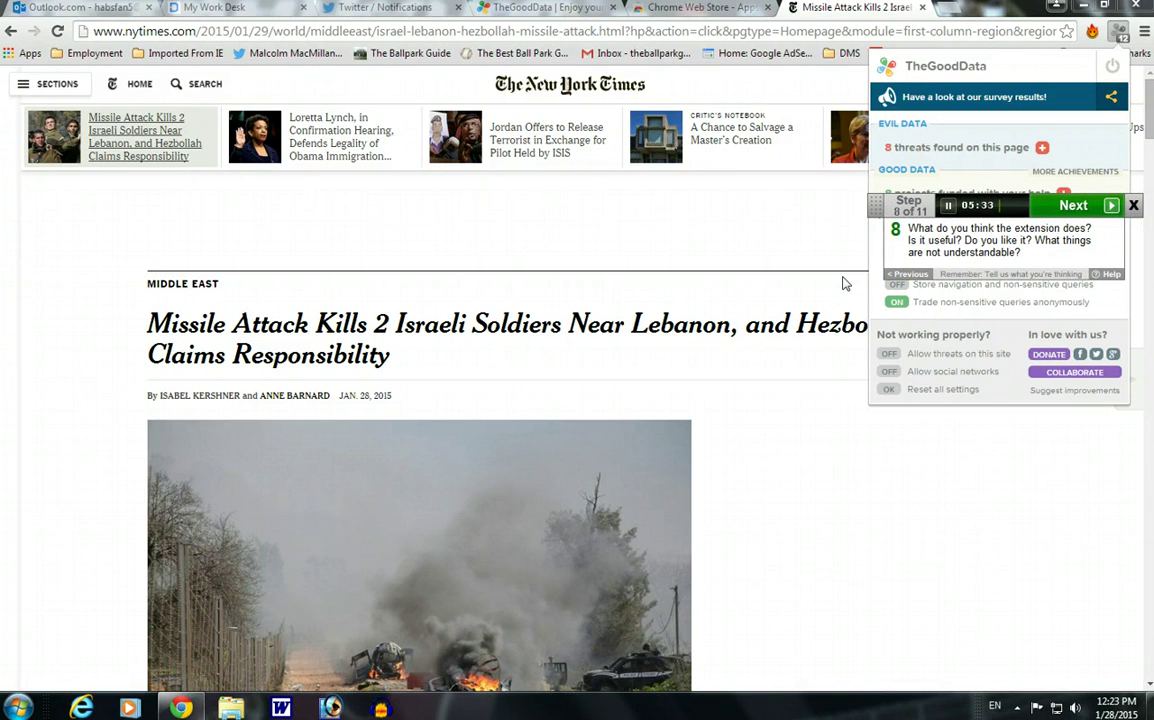
left_click_drag(880, 212, 885, 415)
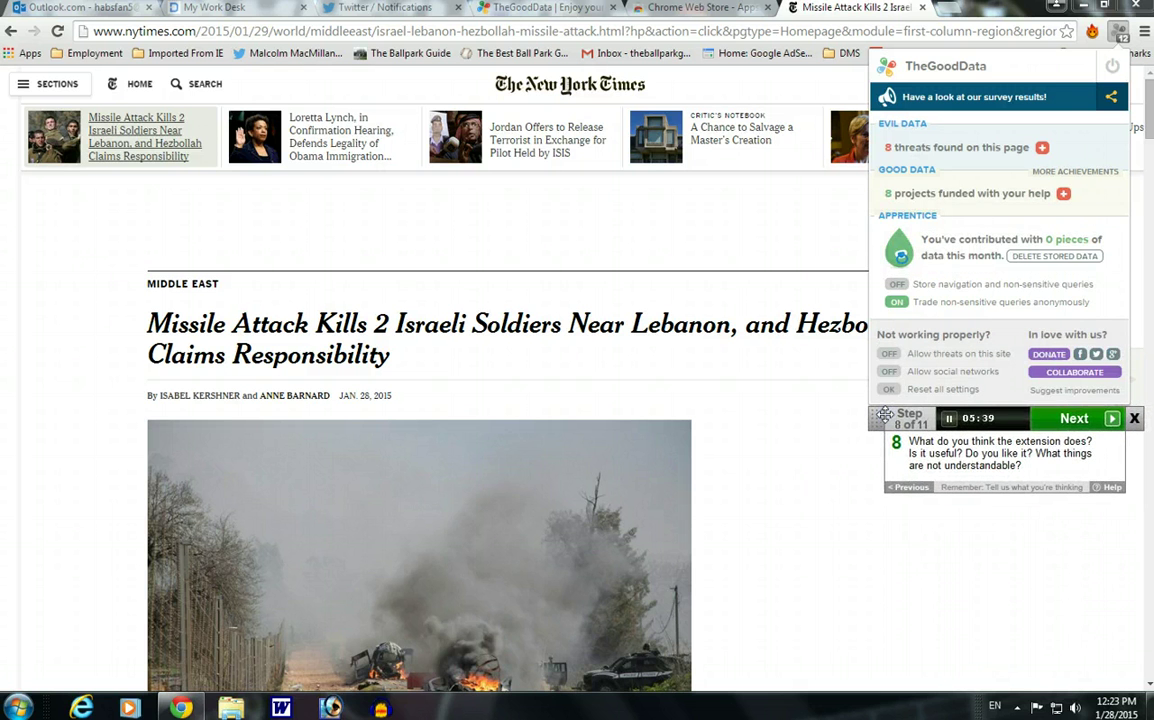
left_click(815, 412)
scroll(815, 412, "down", 3)
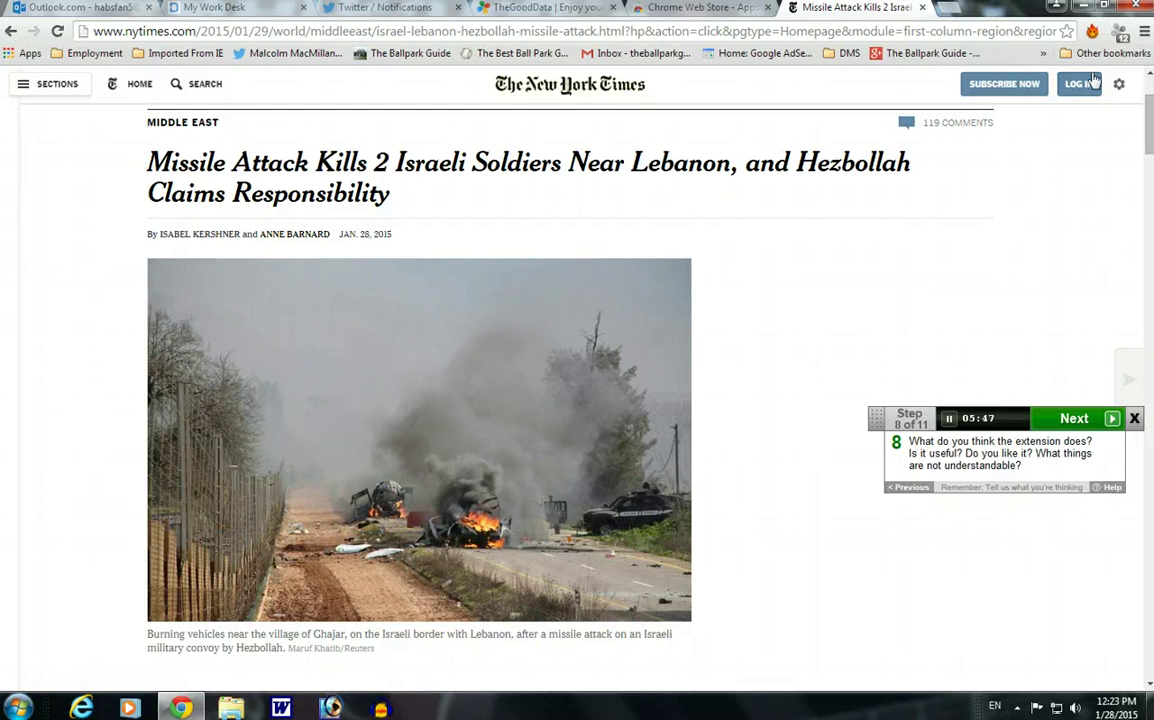
Step: Expand the article's threat list in TheGoodData extension and set comScore back to blocked
left_click(1120, 33)
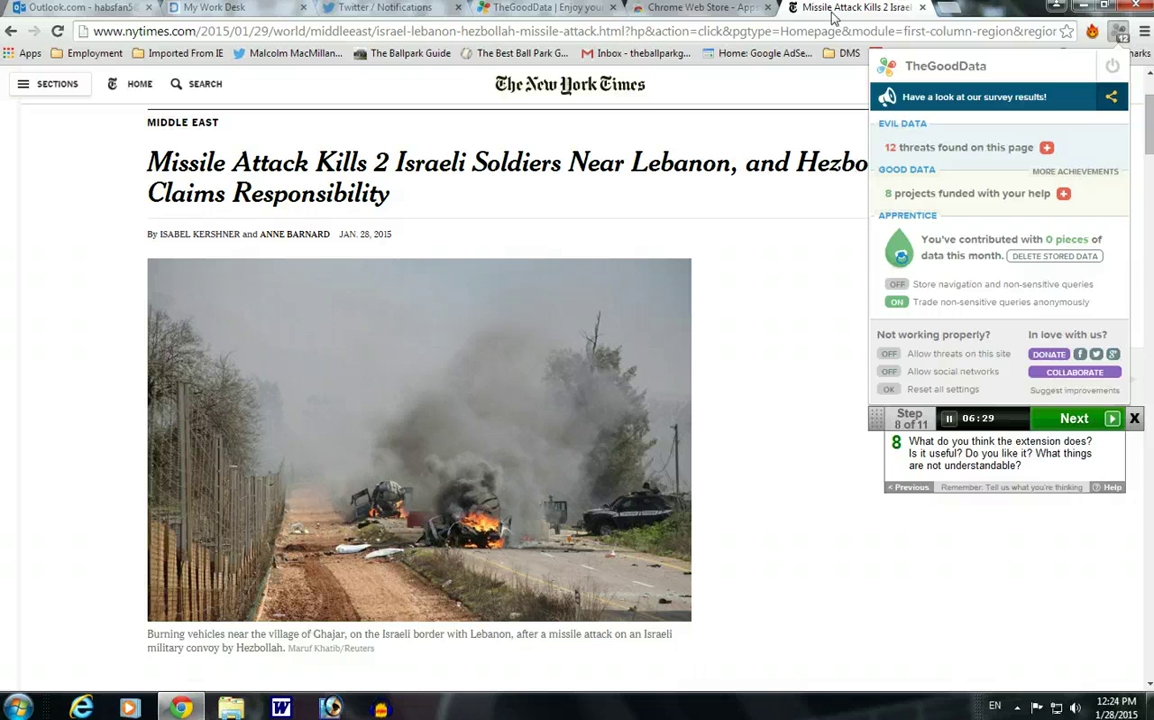
left_click(1046, 147)
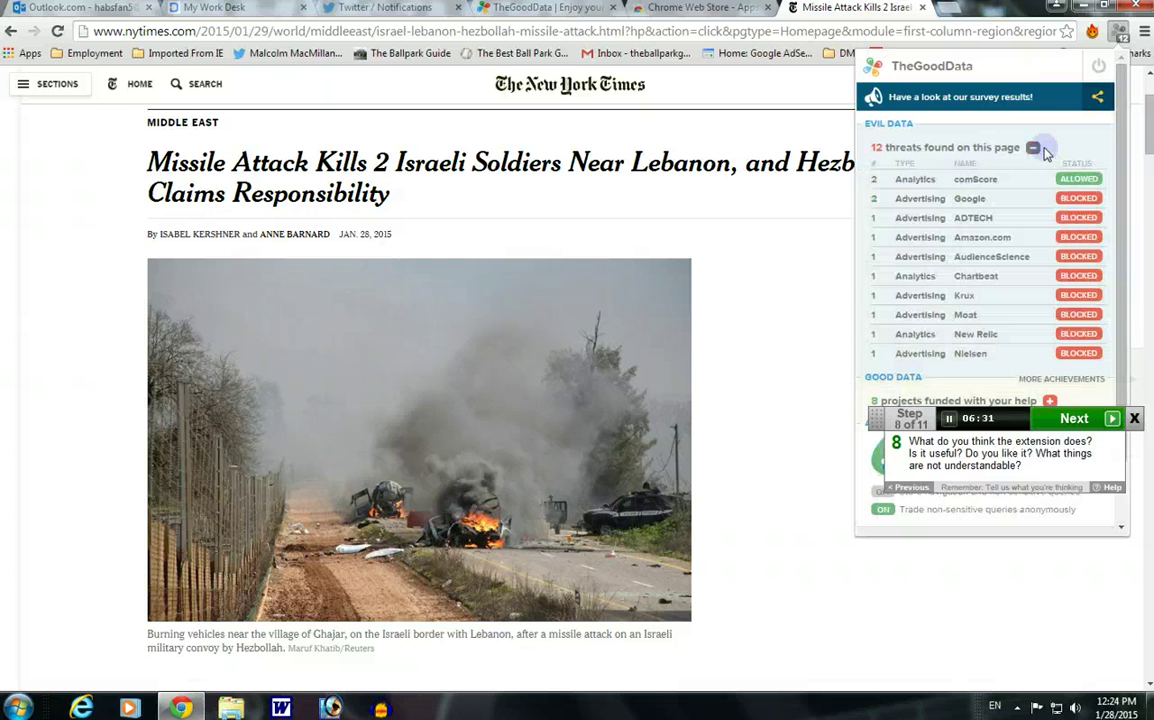
left_click(1067, 186)
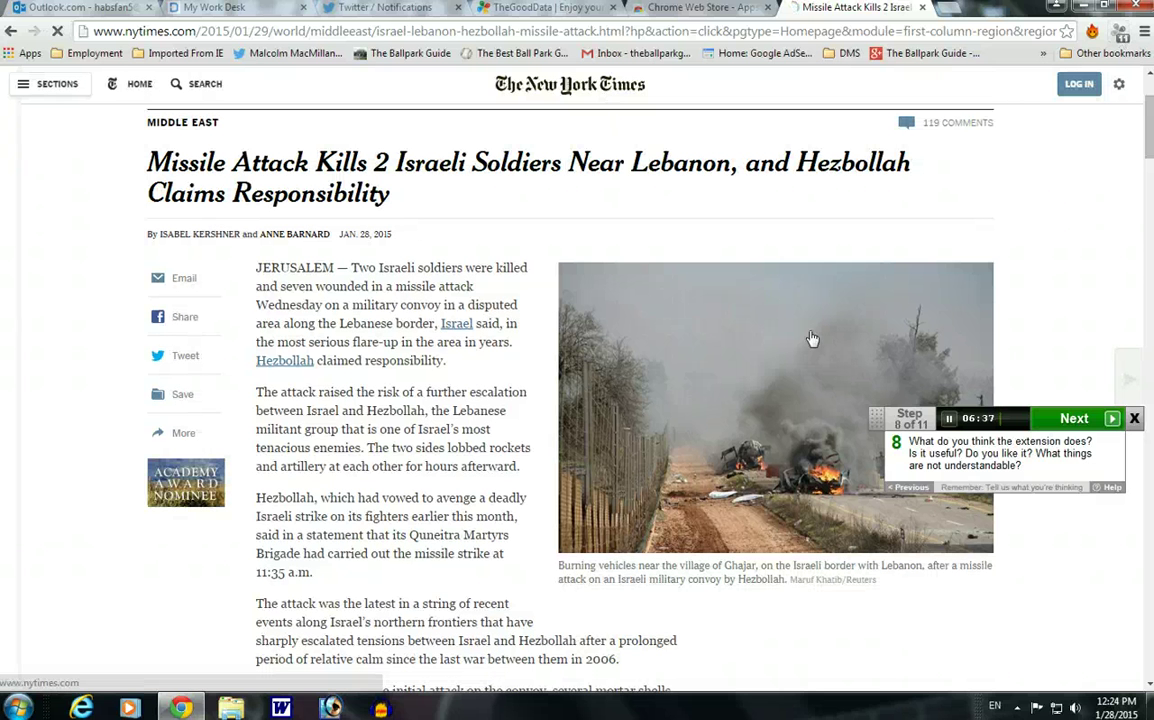
Step: Move the test panel off the article text, advance to test step 10 and open its disconnect.me link
left_click_drag(874, 418, 875, 77)
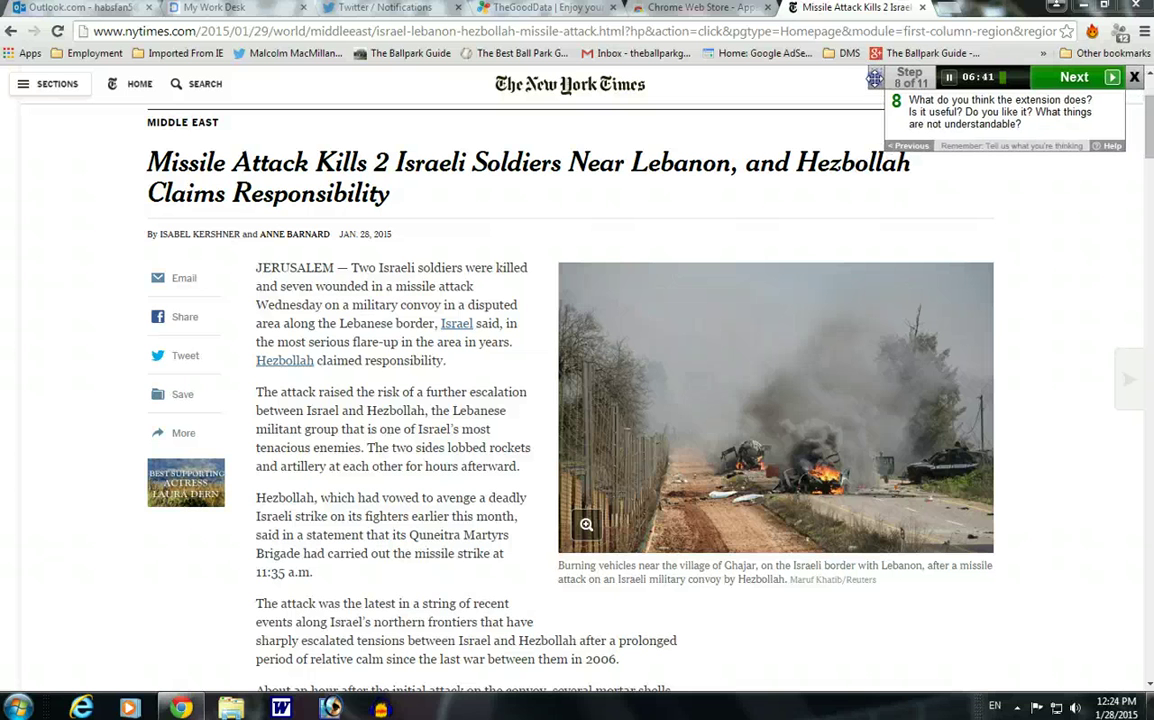
left_click(1085, 79)
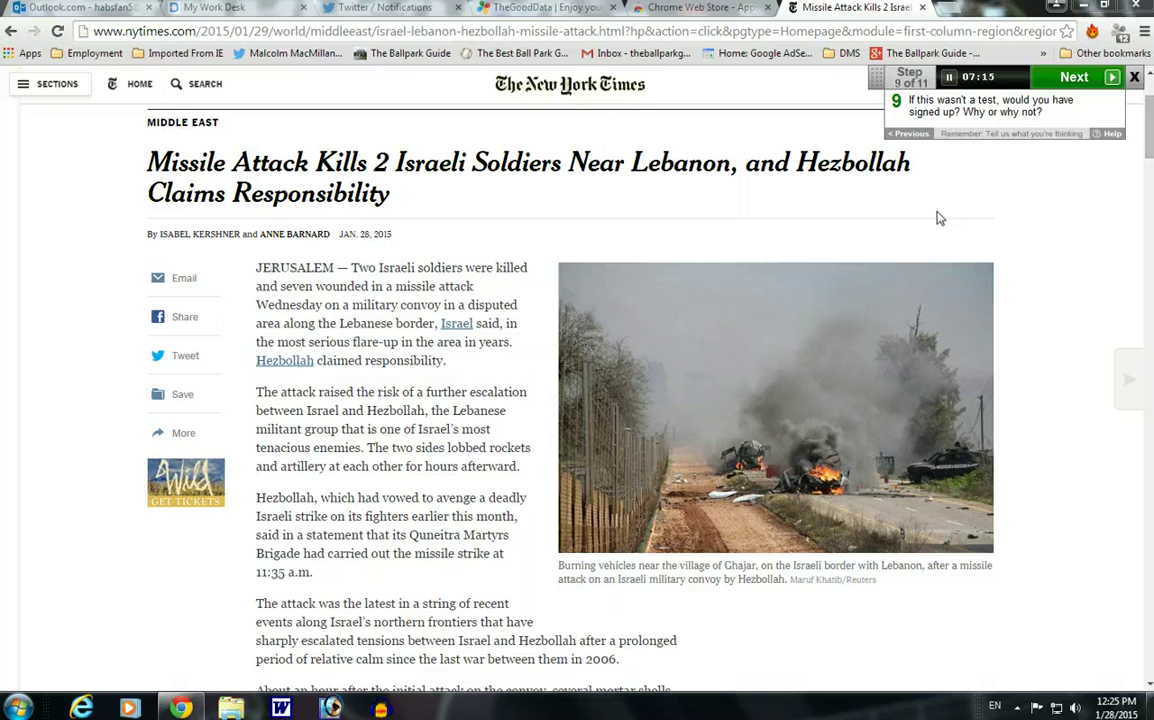
left_click(1060, 87)
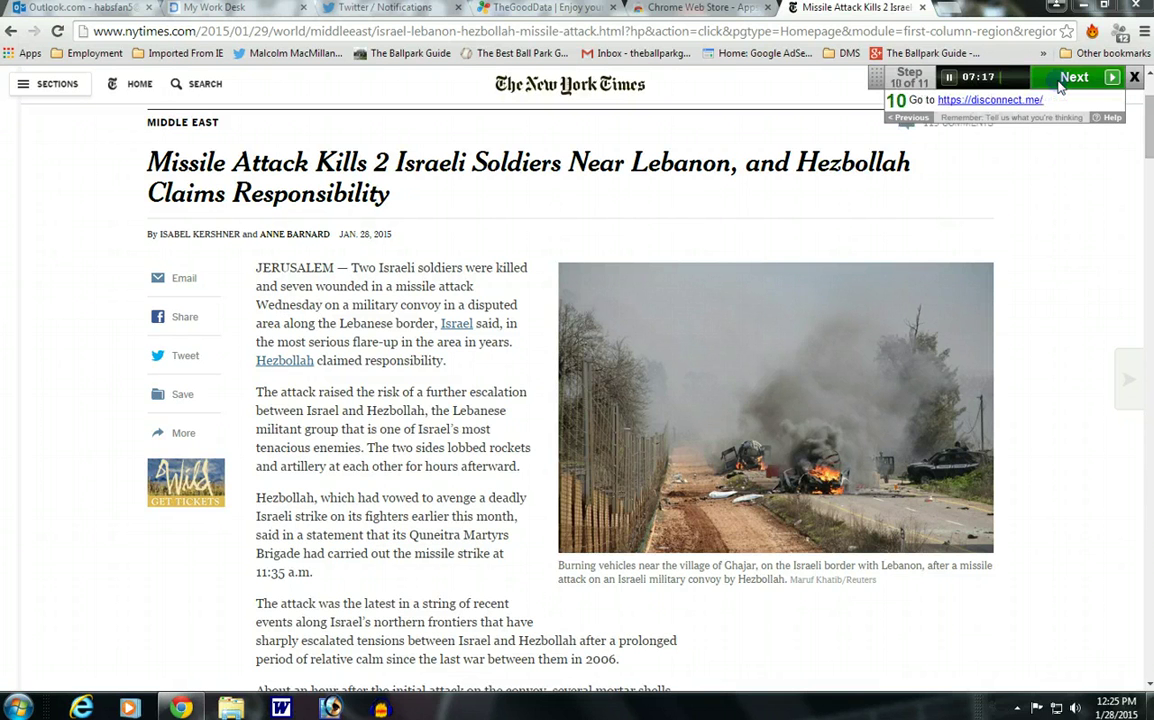
left_click(990, 100)
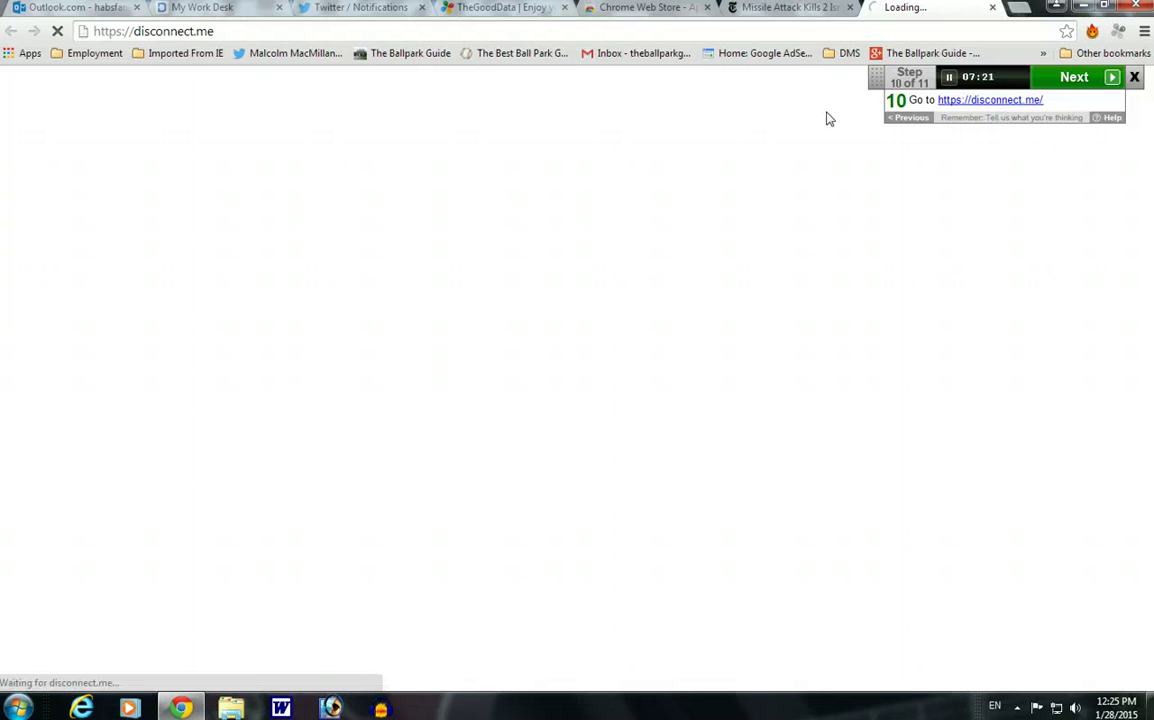
Step: Advance to test step 11 and move the test panel clear of the Disconnect page's header
left_click(1074, 80)
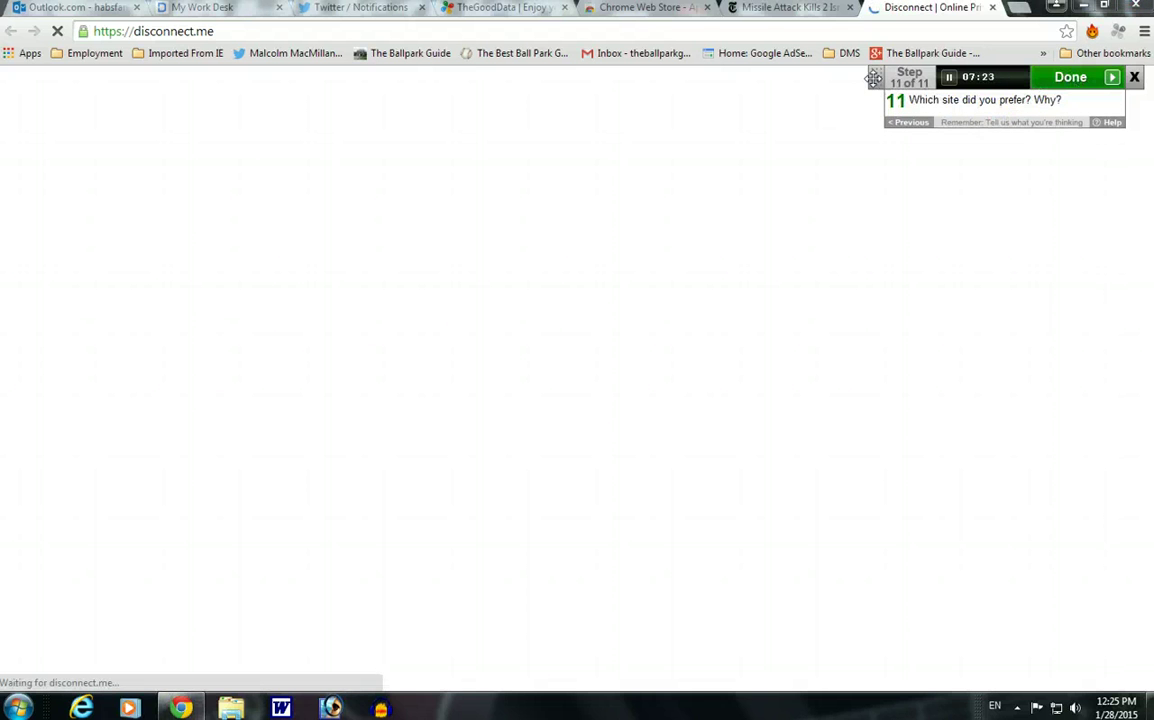
left_click_drag(880, 68, 885, 50)
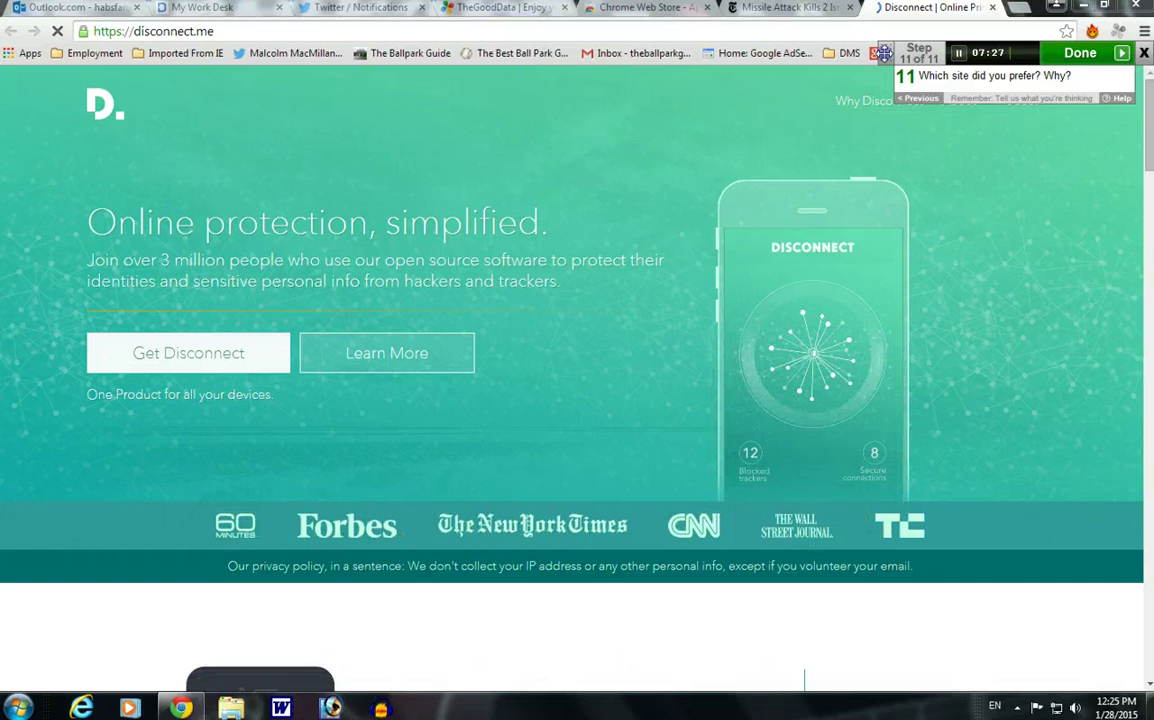
left_click_drag(884, 52, 886, 51)
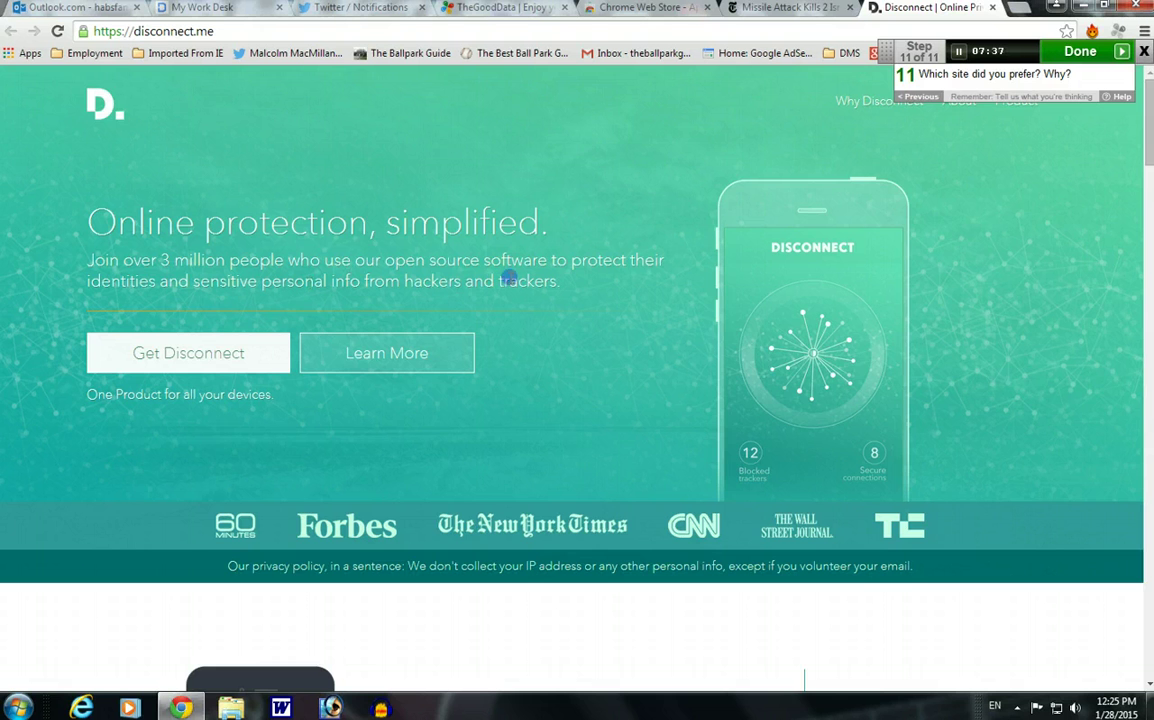
Step: Examine the Disconnect homepage from its introduction through the feature sections to the Free and Premium plans, then shift the test panel
scroll(510, 278, "down", 4)
scroll(510, 280, "down", 2)
scroll(510, 283, "down", 5)
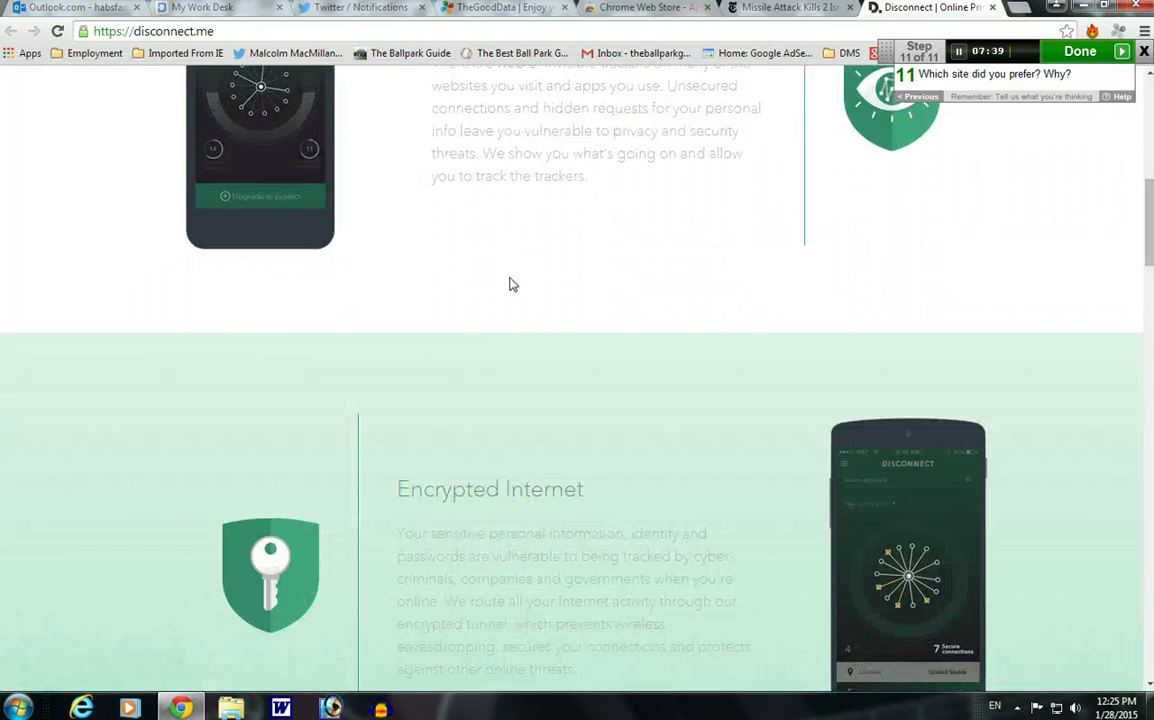
scroll(510, 278, "down", 2)
scroll(510, 278, "down", 6)
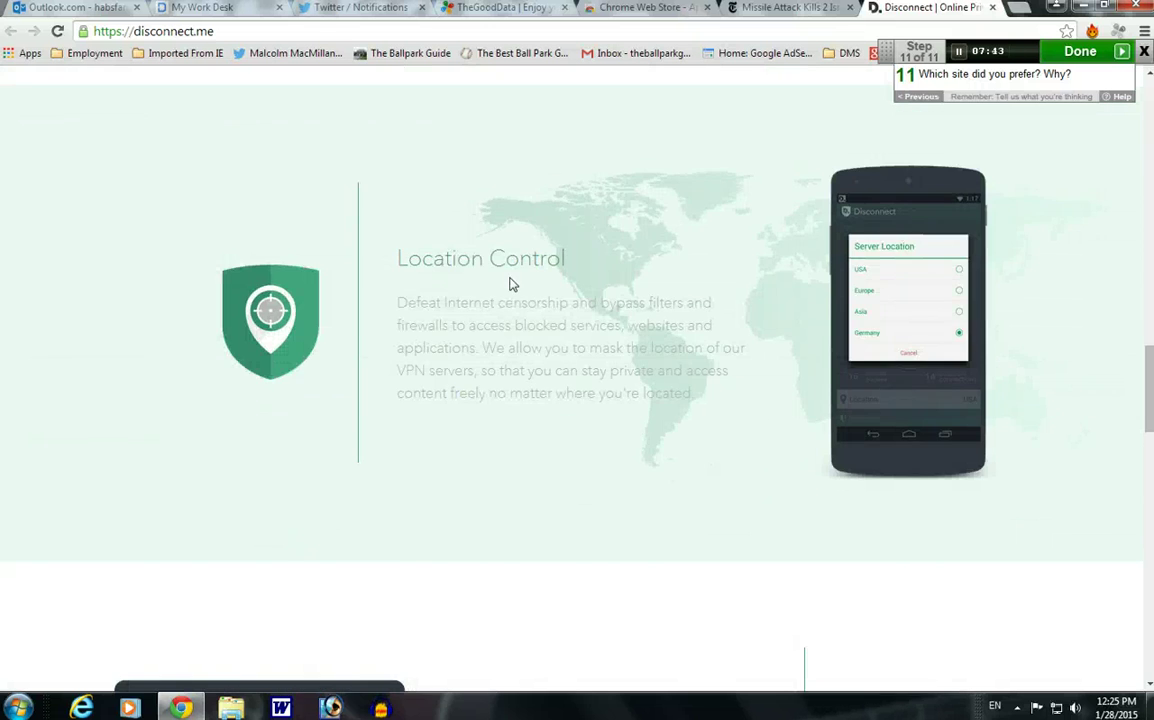
scroll(510, 284, "down", 10)
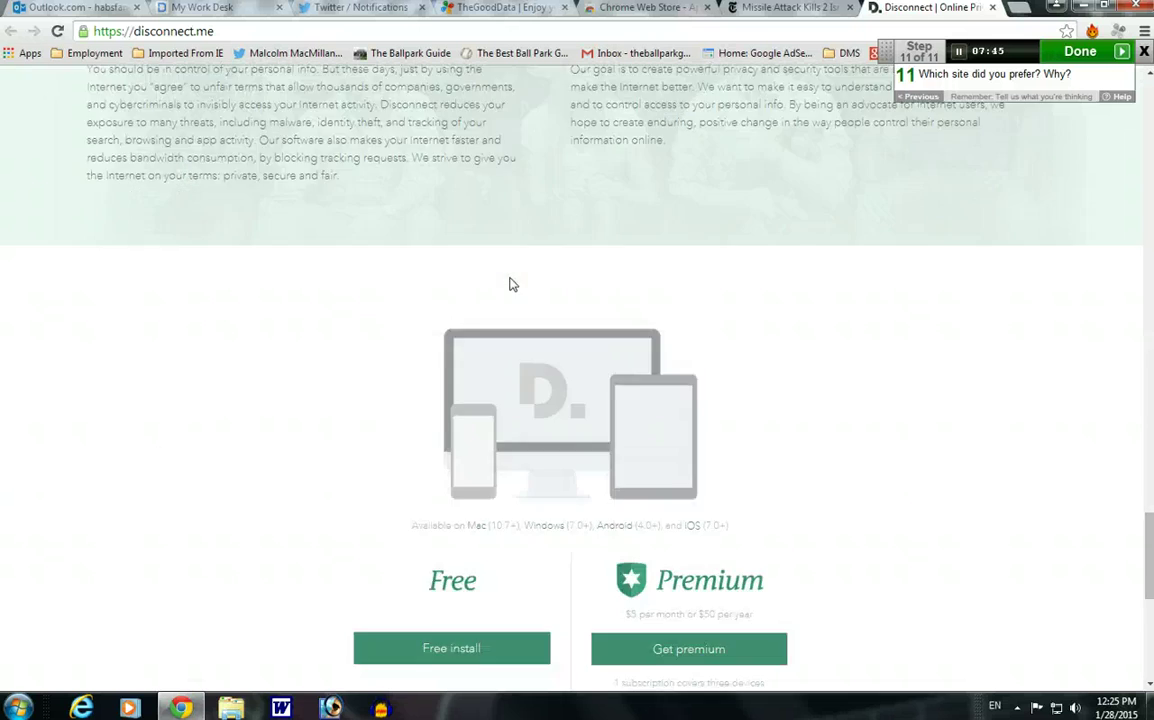
scroll(510, 285, "down", 2)
scroll(510, 284, "up", 20)
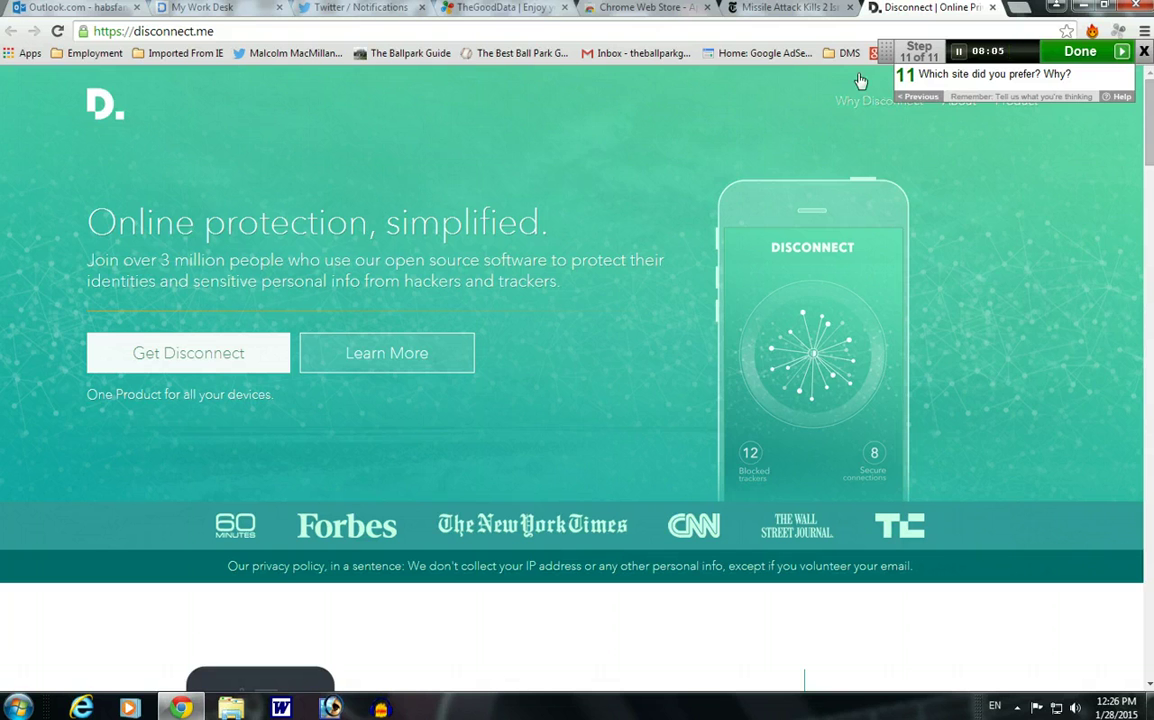
left_click_drag(884, 50, 885, 77)
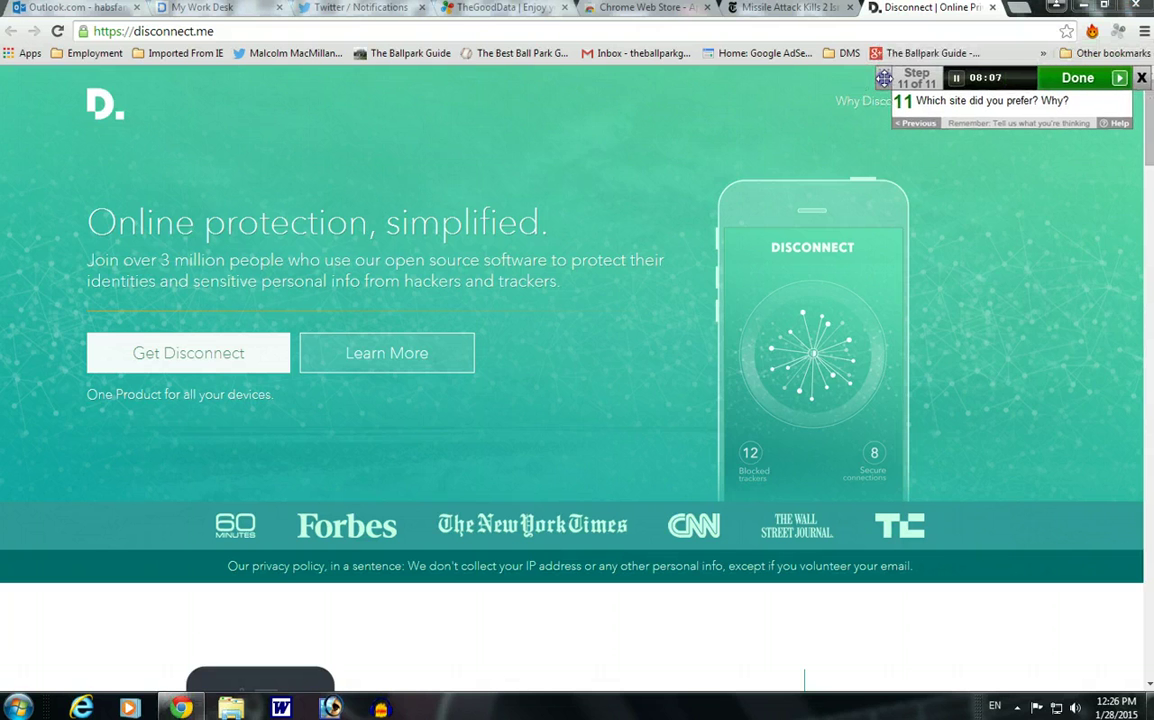